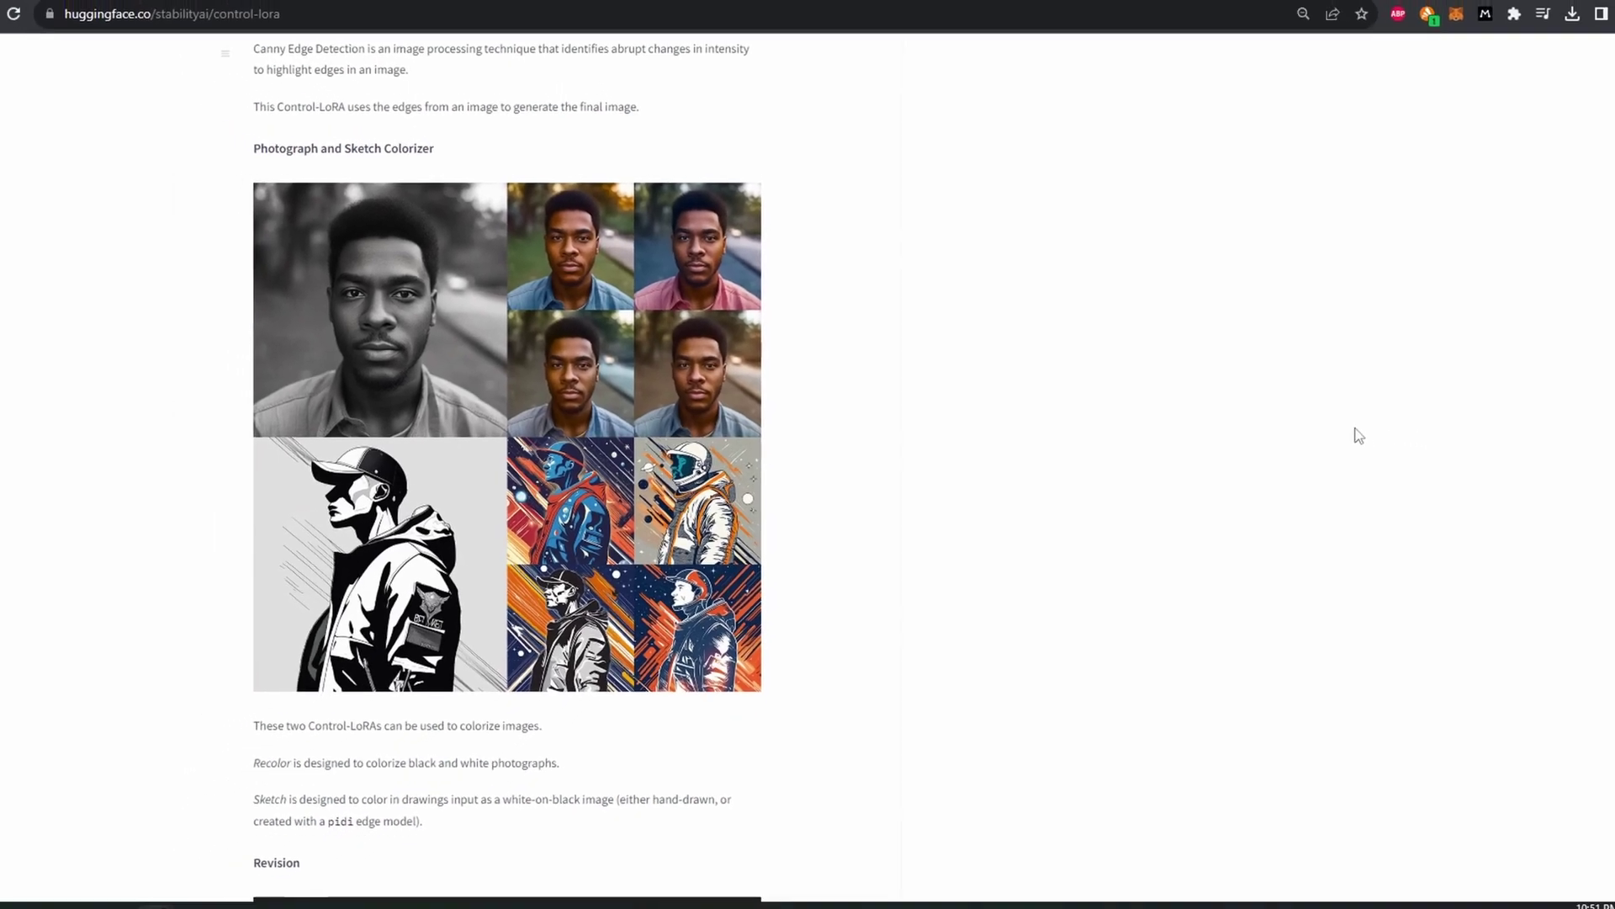
- Scroll the control-lora model card and open the control-LoRAs-rank256 folder of canny, depth, recolor and sketch files
scroll(1260, 548, "down", 5)
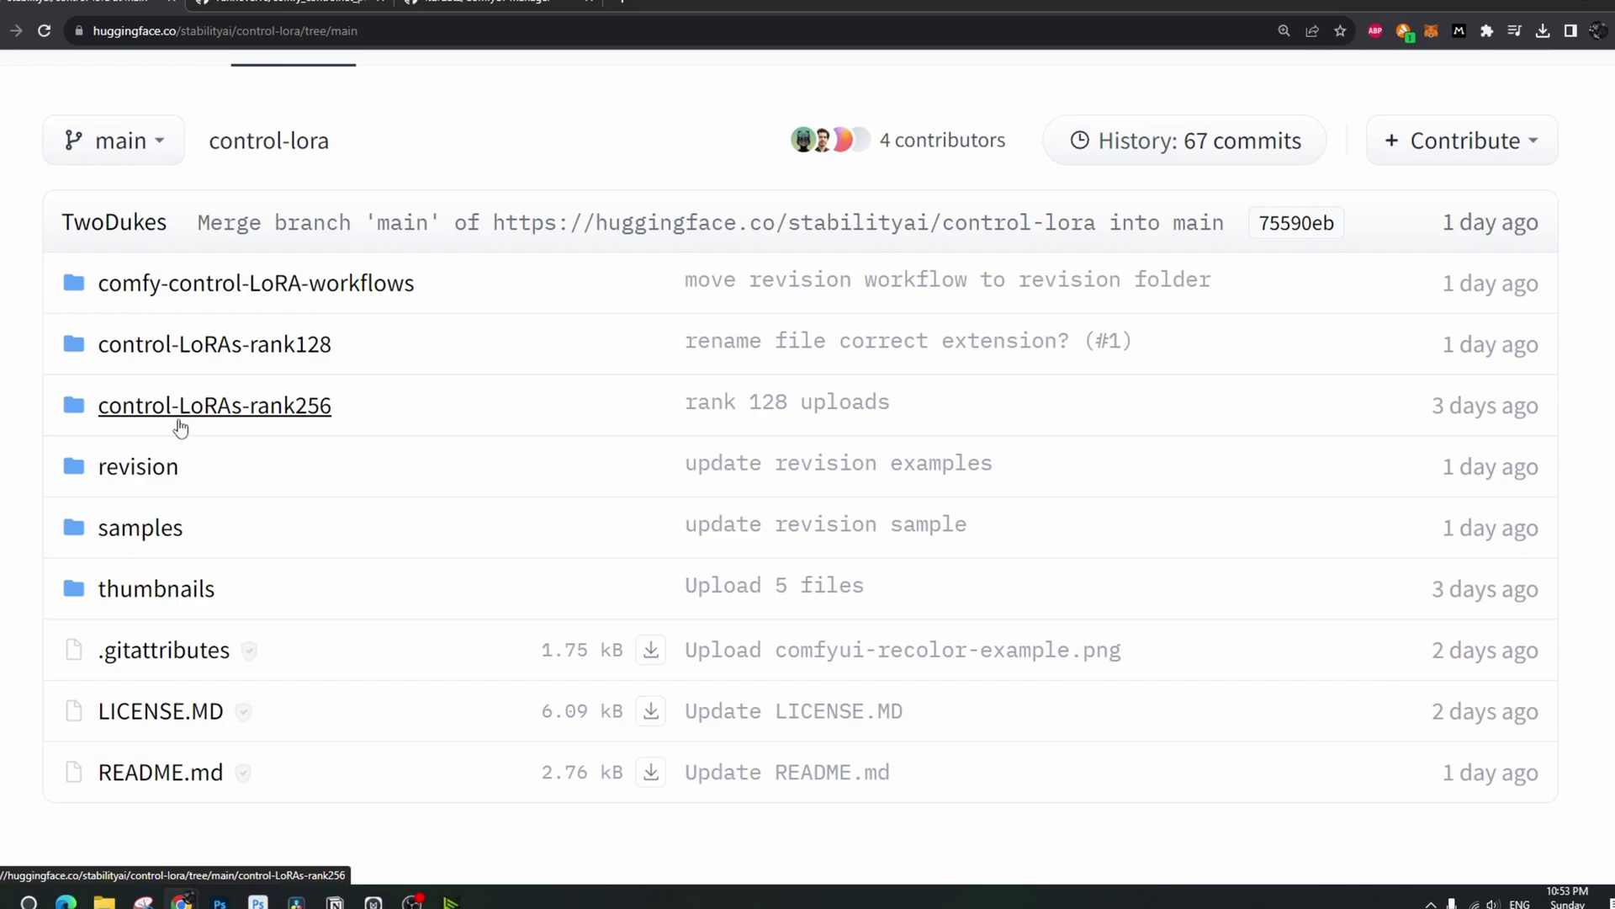
left_click(159, 427)
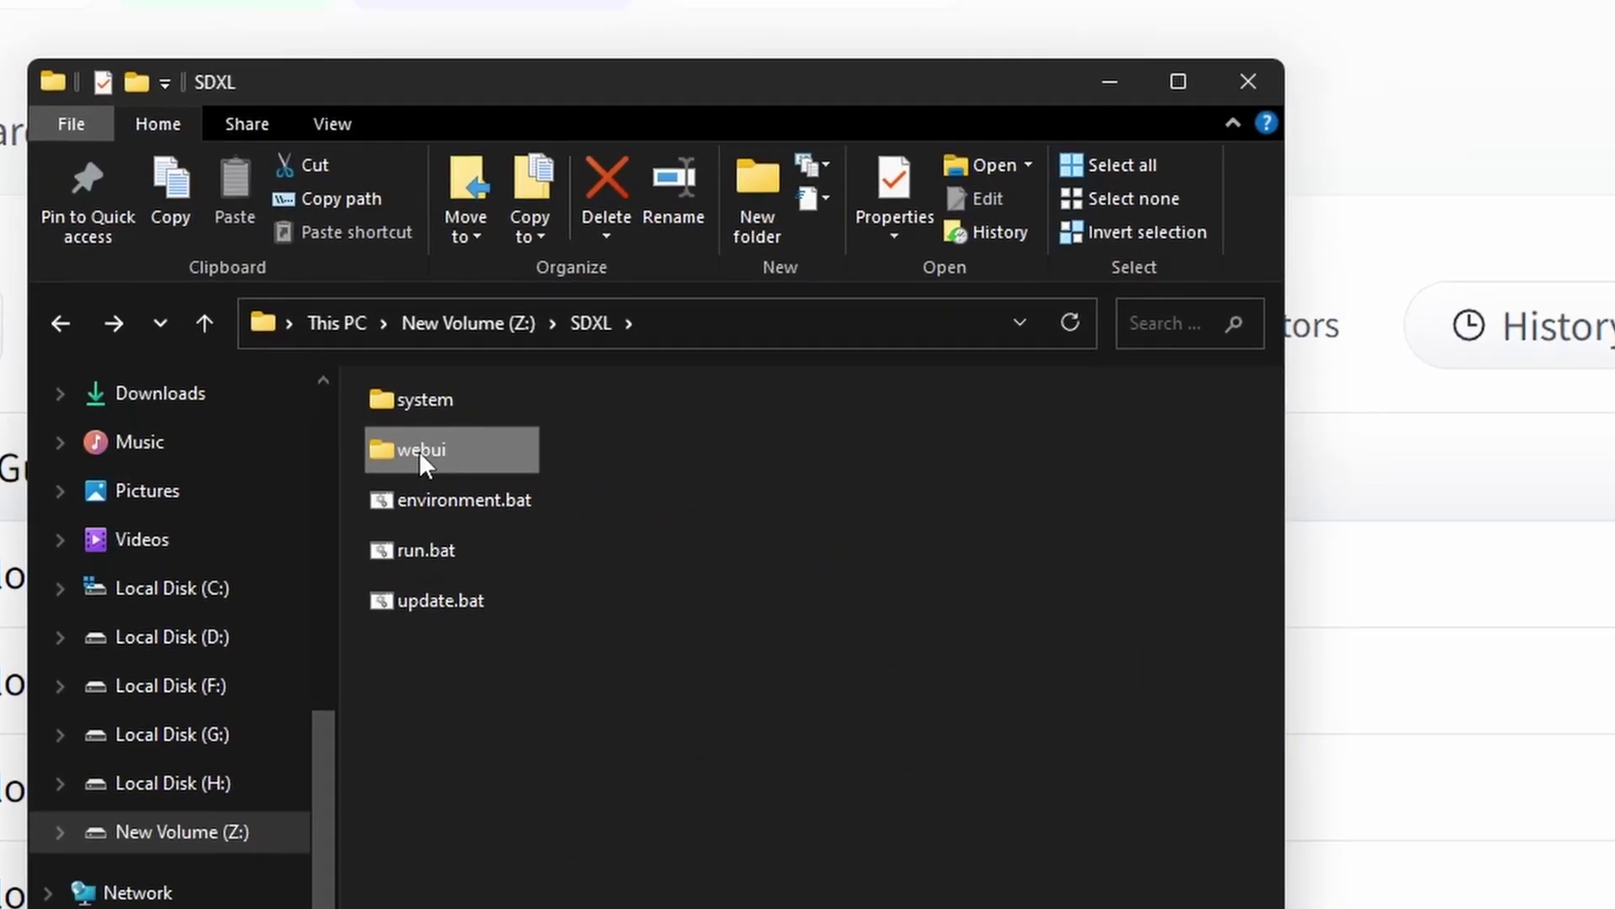
- Browse into webui > models > controlnet to confirm the four rank256 control-lora files are there
double_click(419, 451)
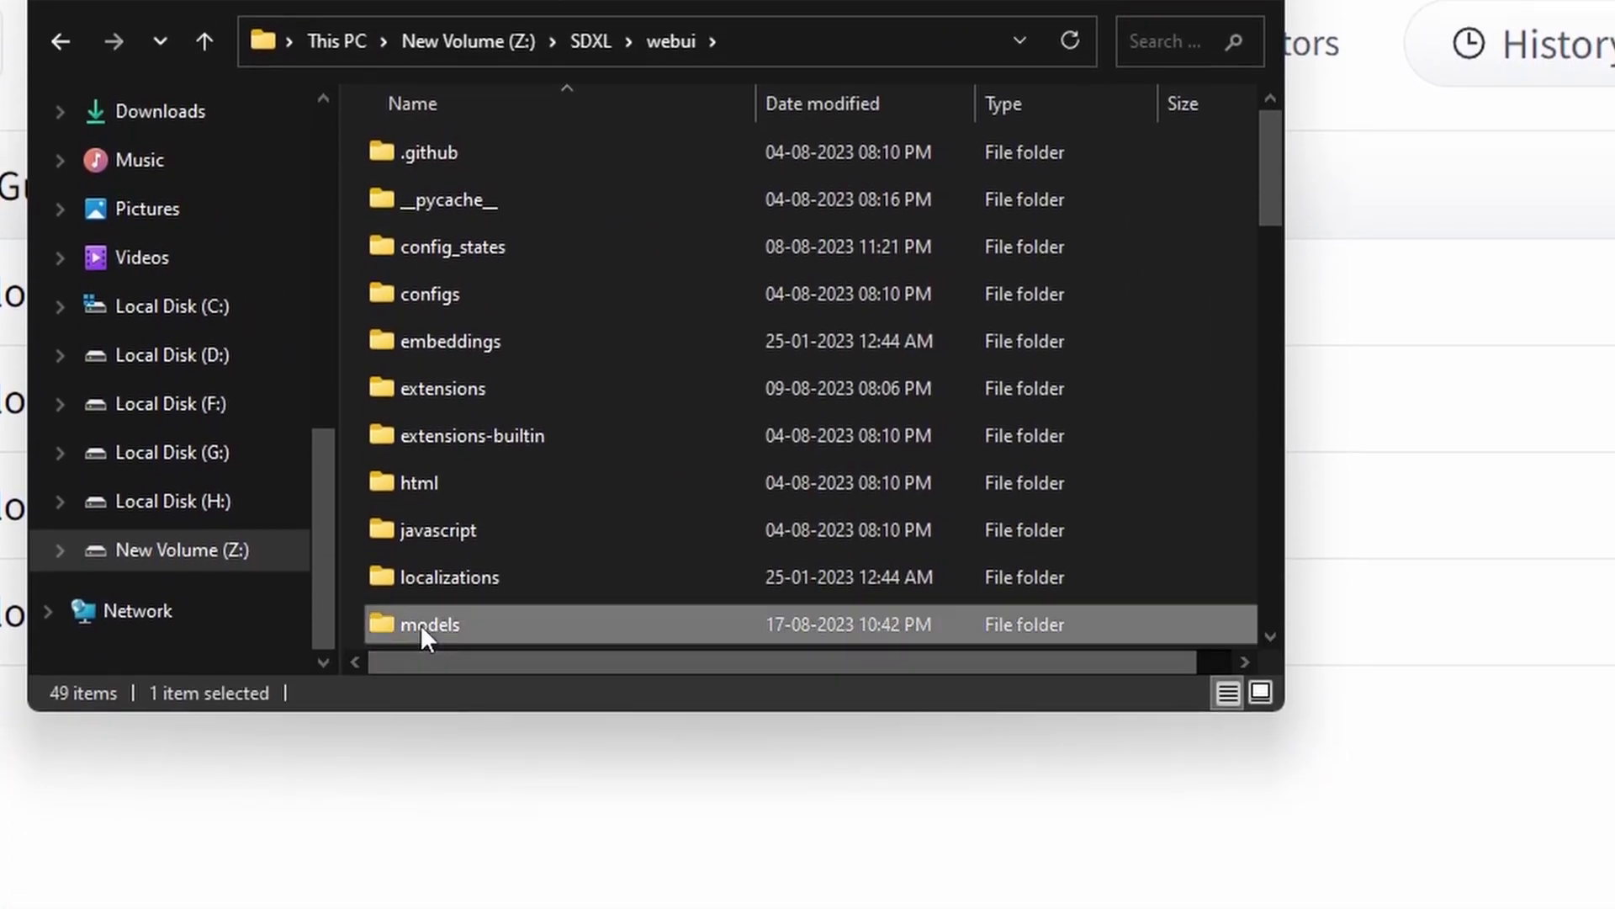
double_click(421, 624)
double_click(446, 199)
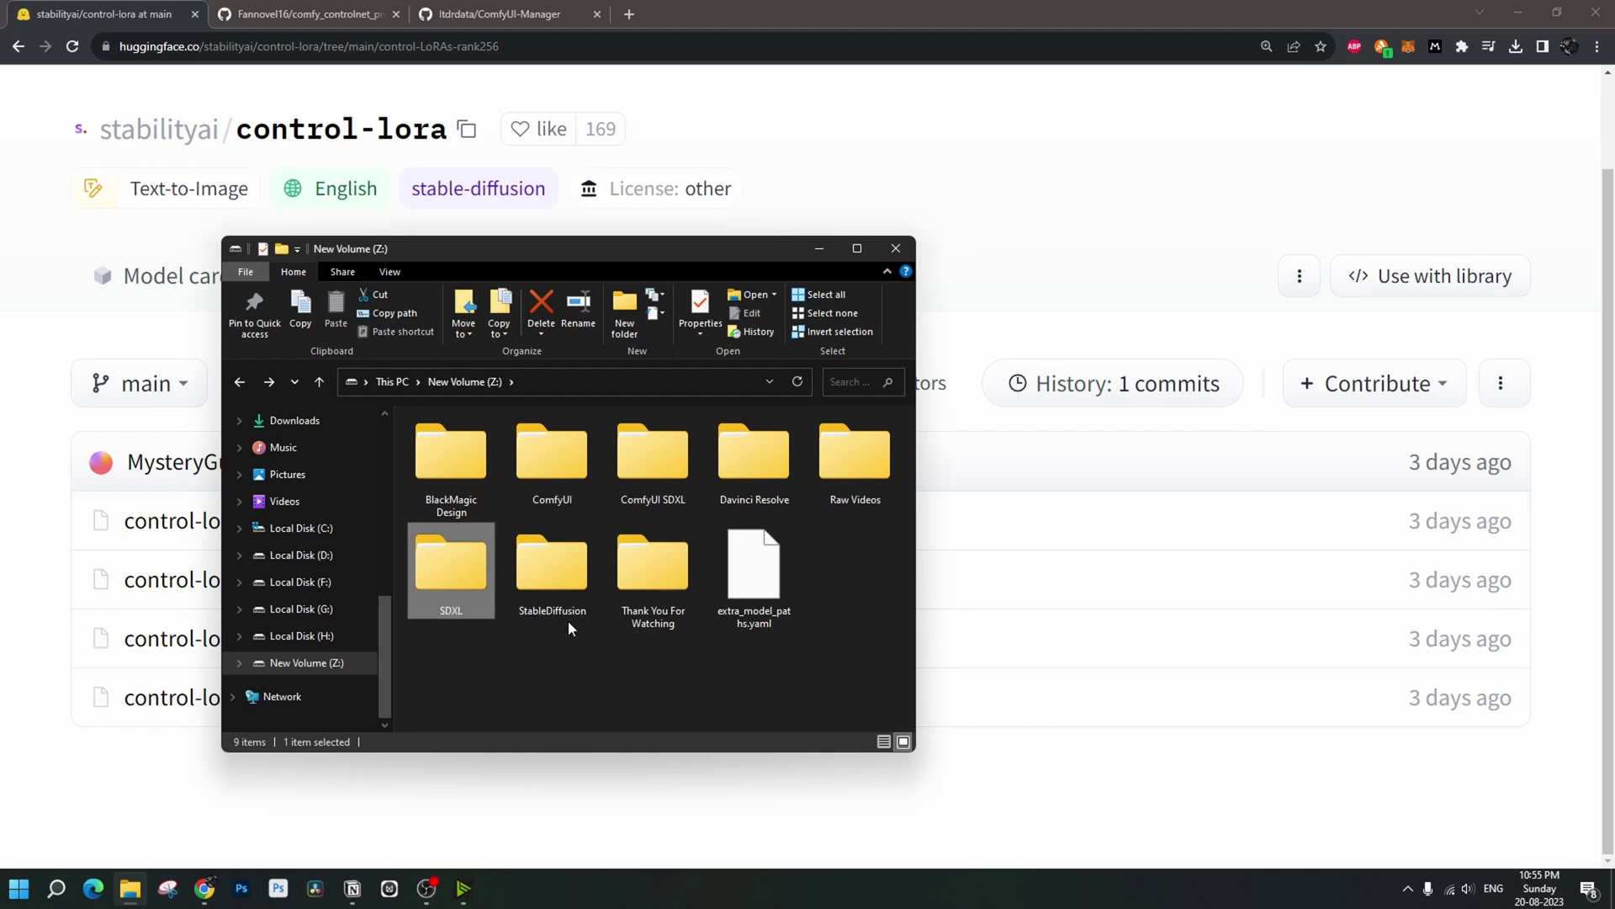
- Open the ComfyUI SDXL folder and select the comfy_controlnet_preprocessors git clone command
double_click(653, 463)
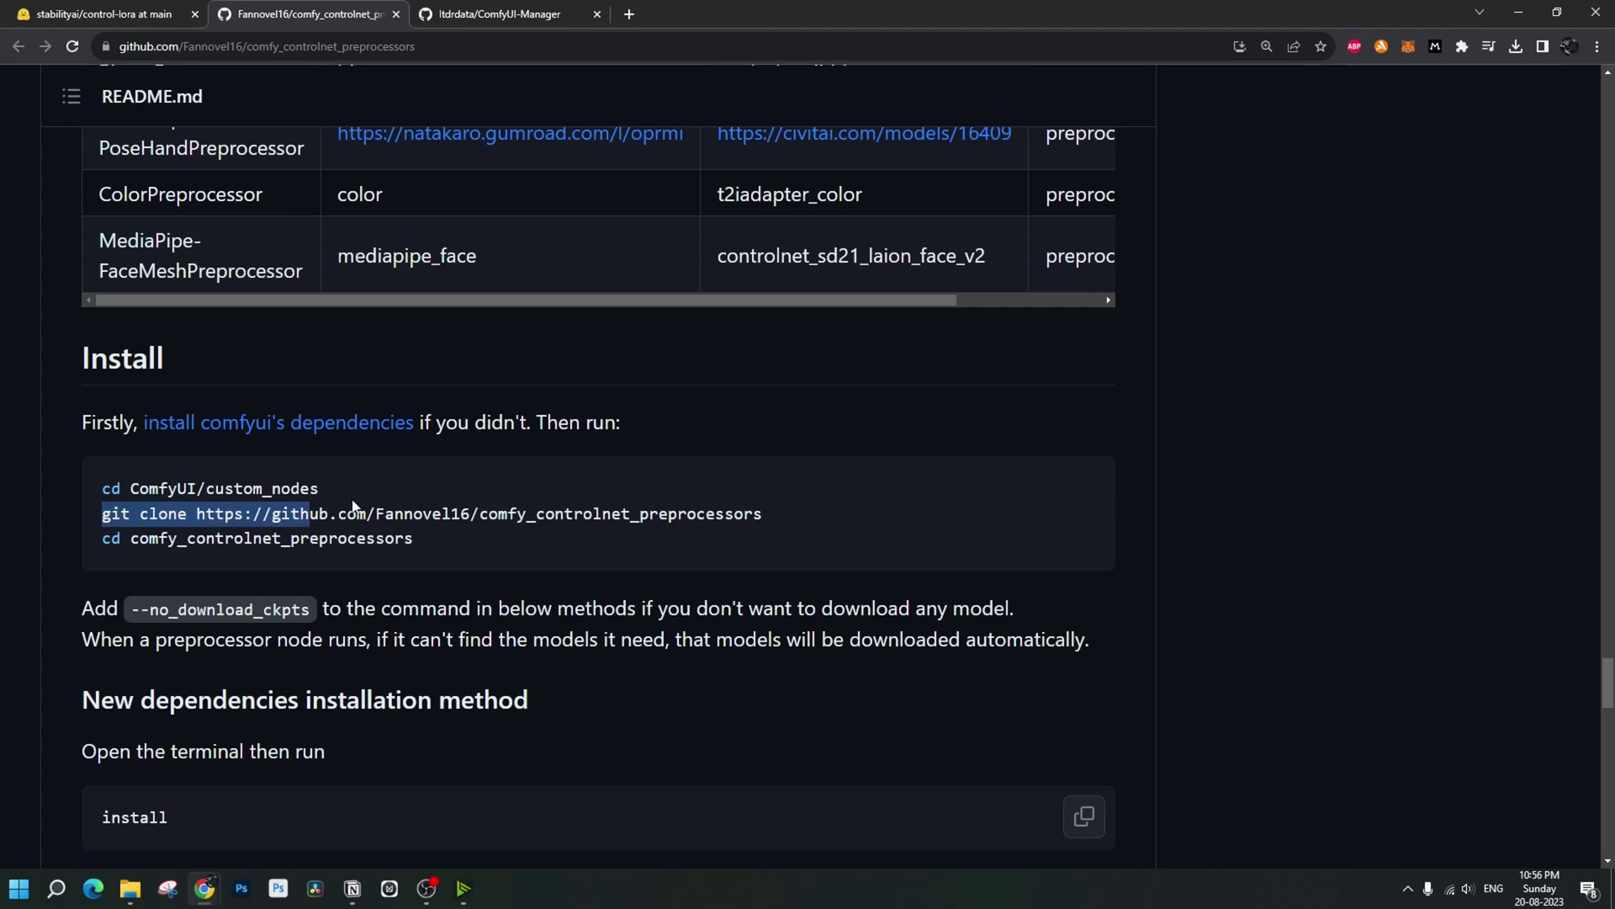
left_click_drag(104, 515, 756, 515)
- Clone comfy_controlnet_preprocessors via a cmd prompt opened in ComfyUI\custom_nodes
key("alt+Tab")
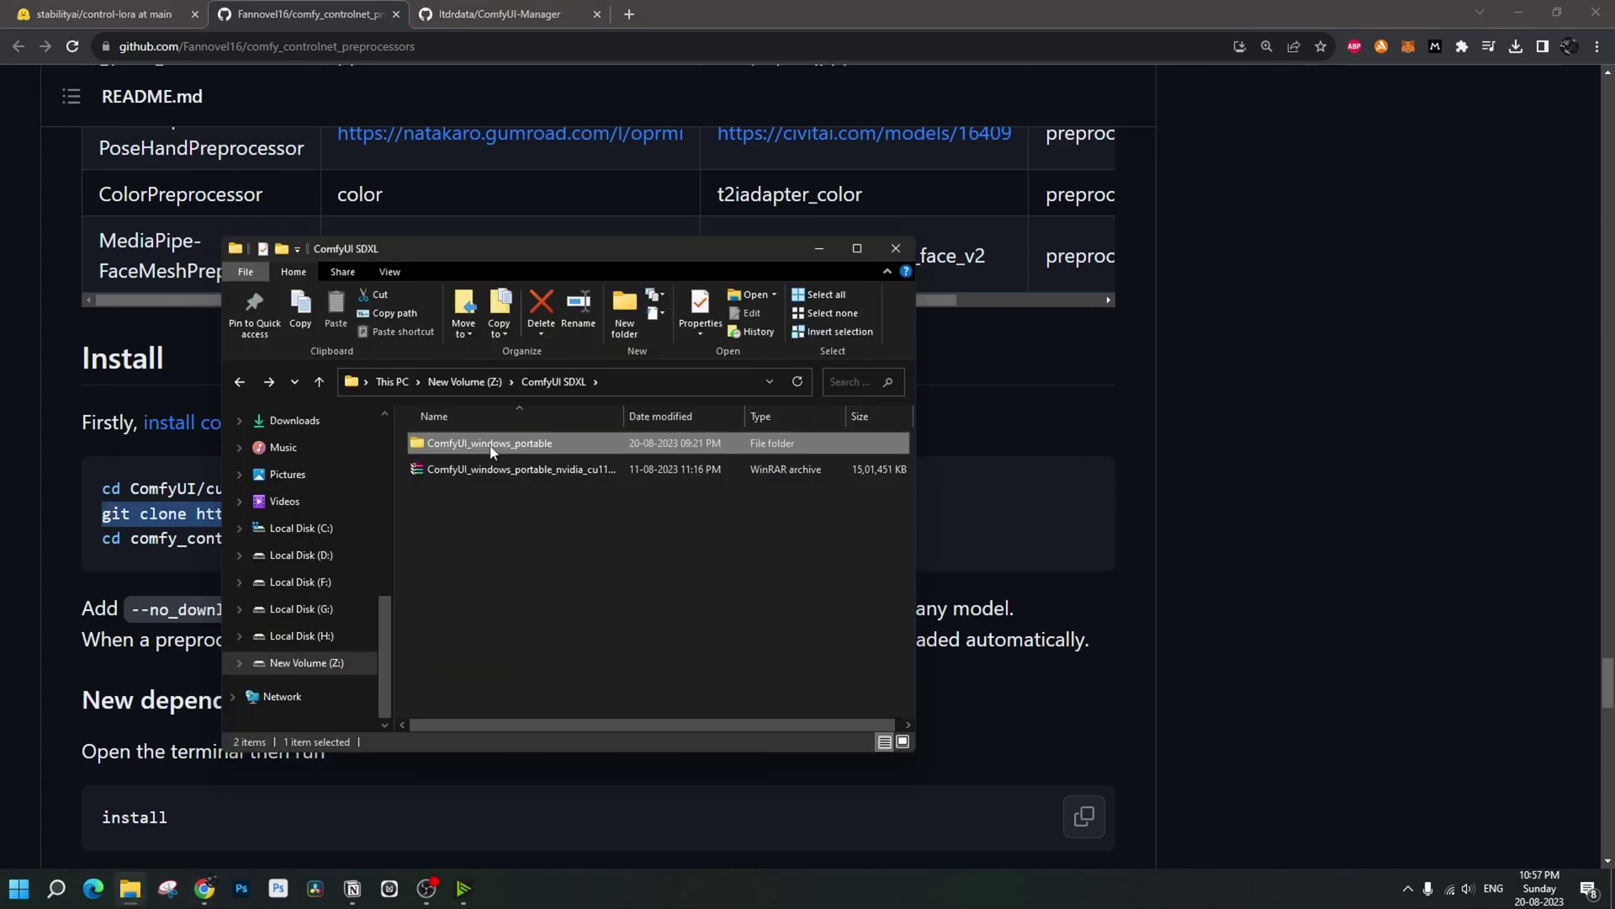
double_click(493, 443)
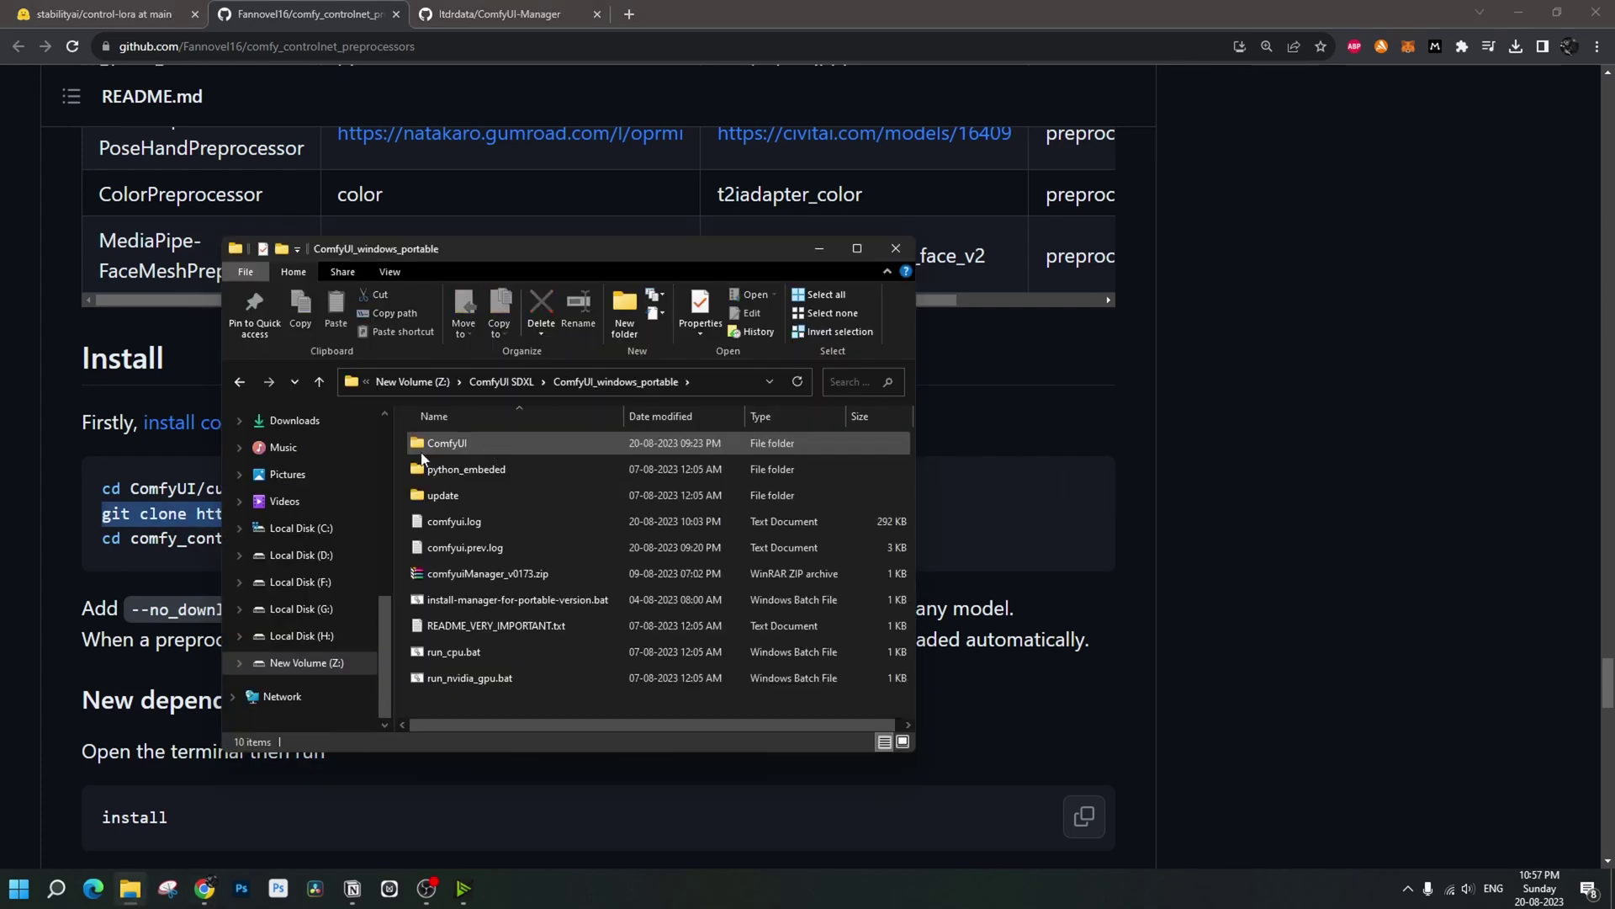
double_click(450, 599)
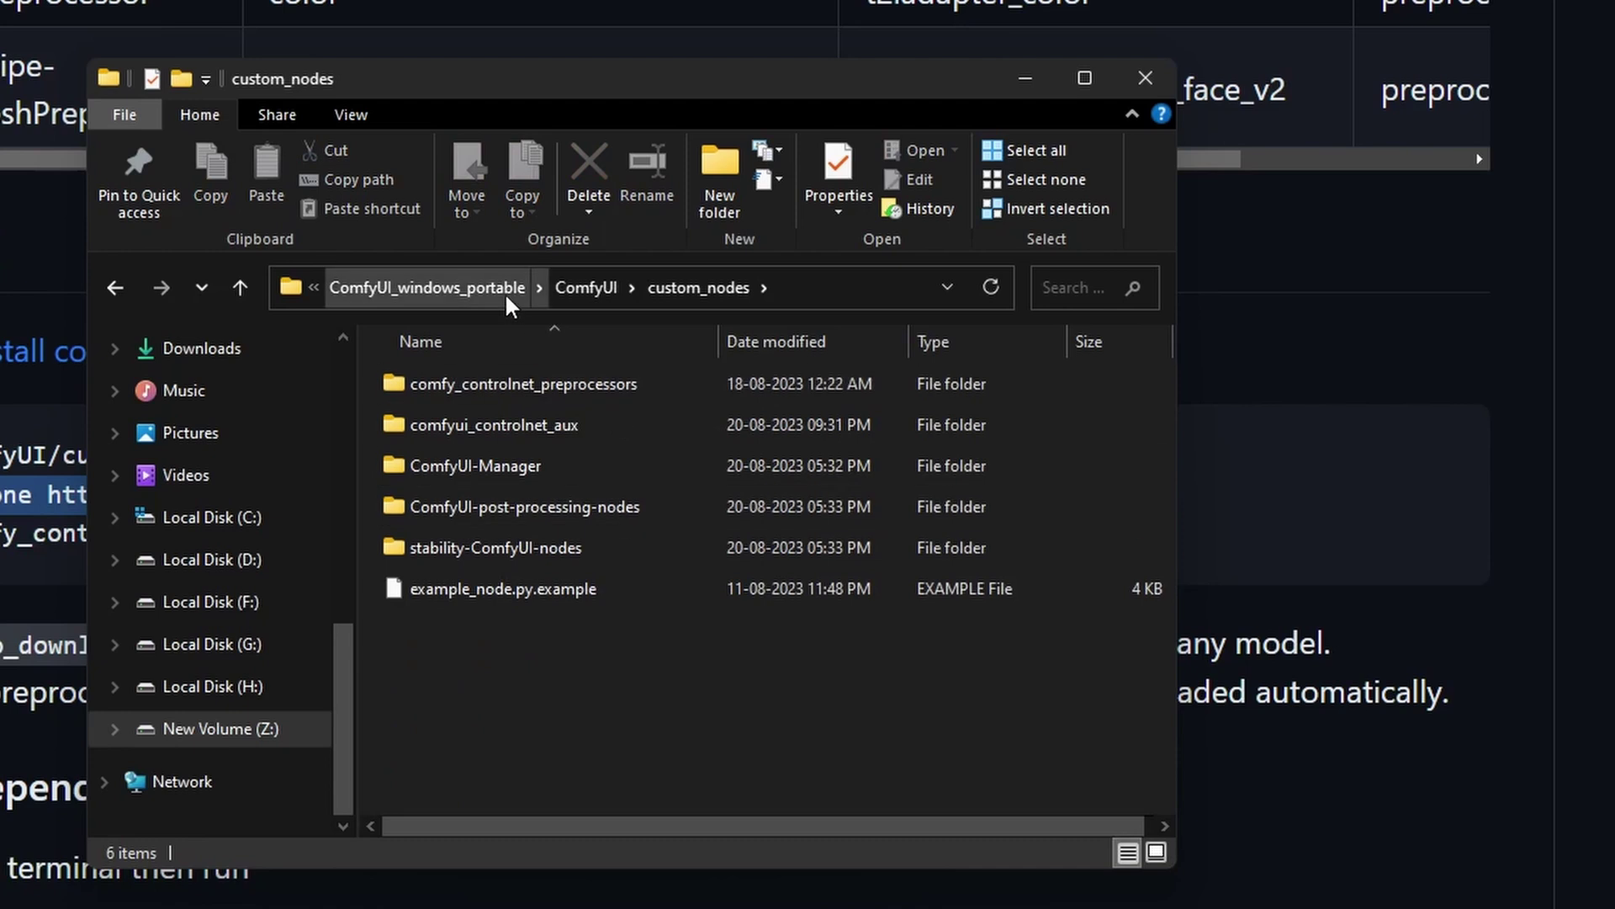
left_click(791, 286)
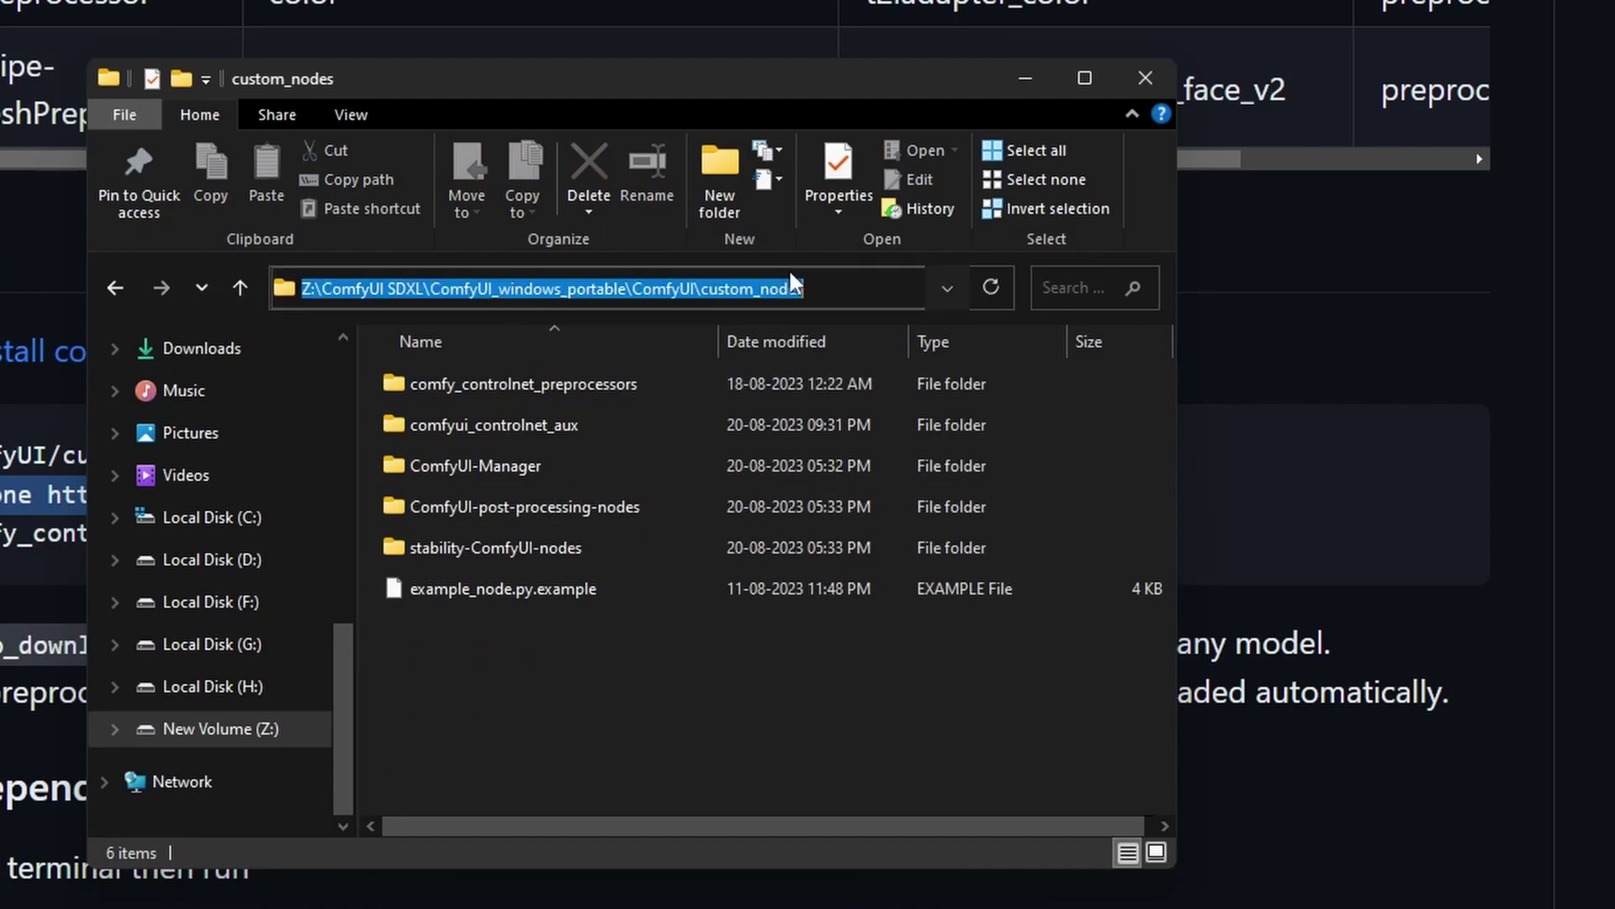
type("cmd")
key("Return")
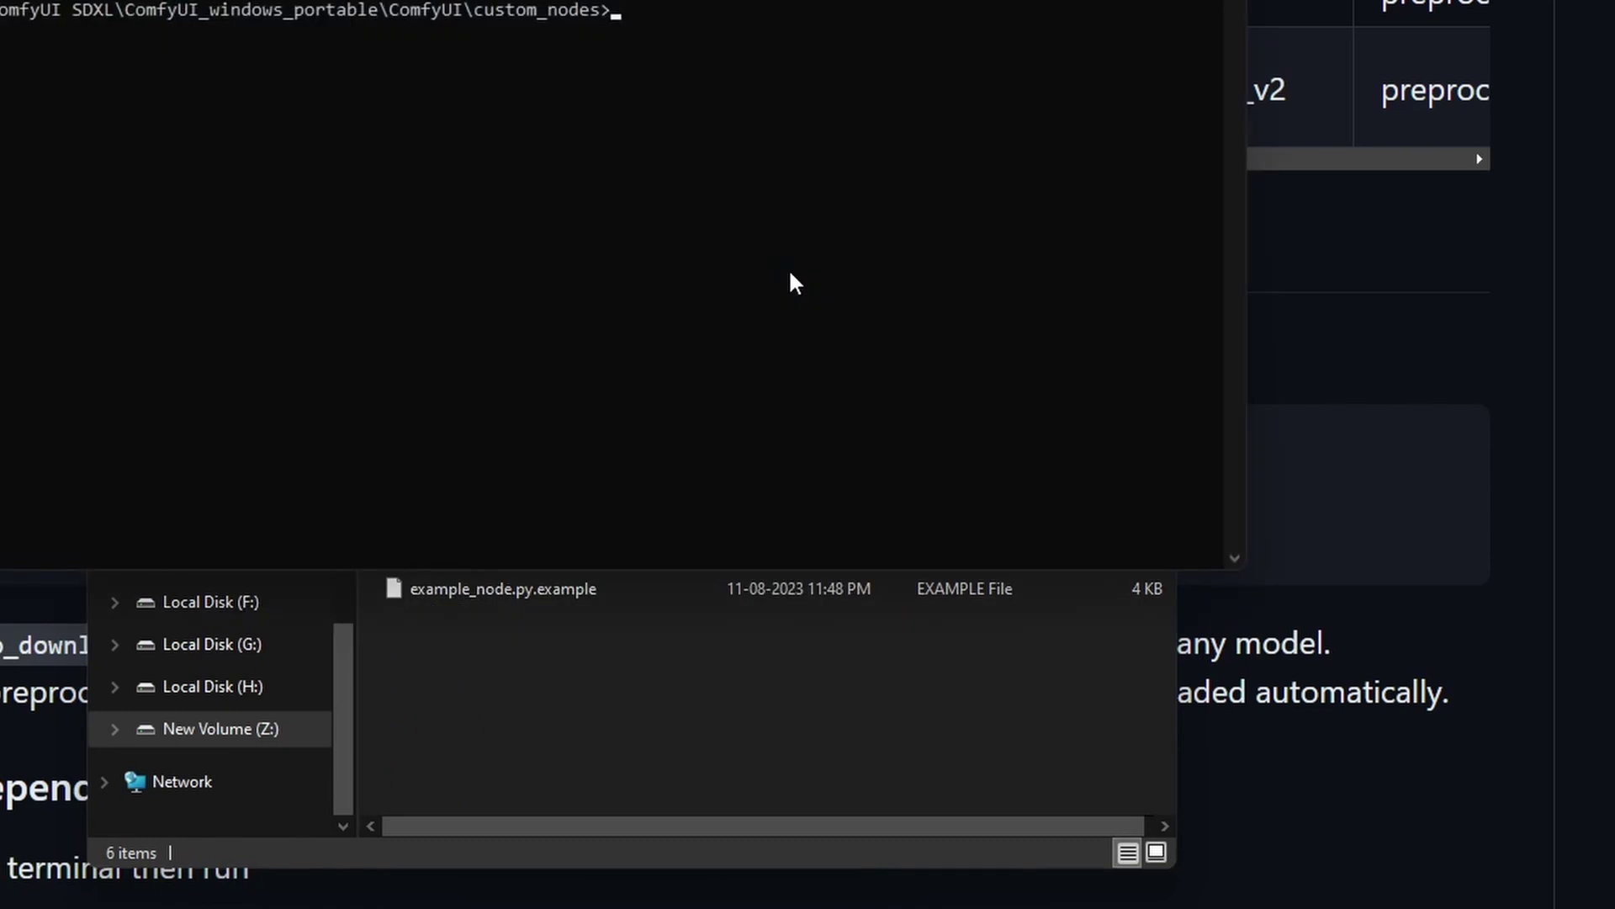
type("git clone https://github.com/Fannovel16/comfy_controlnet_preprocessors")
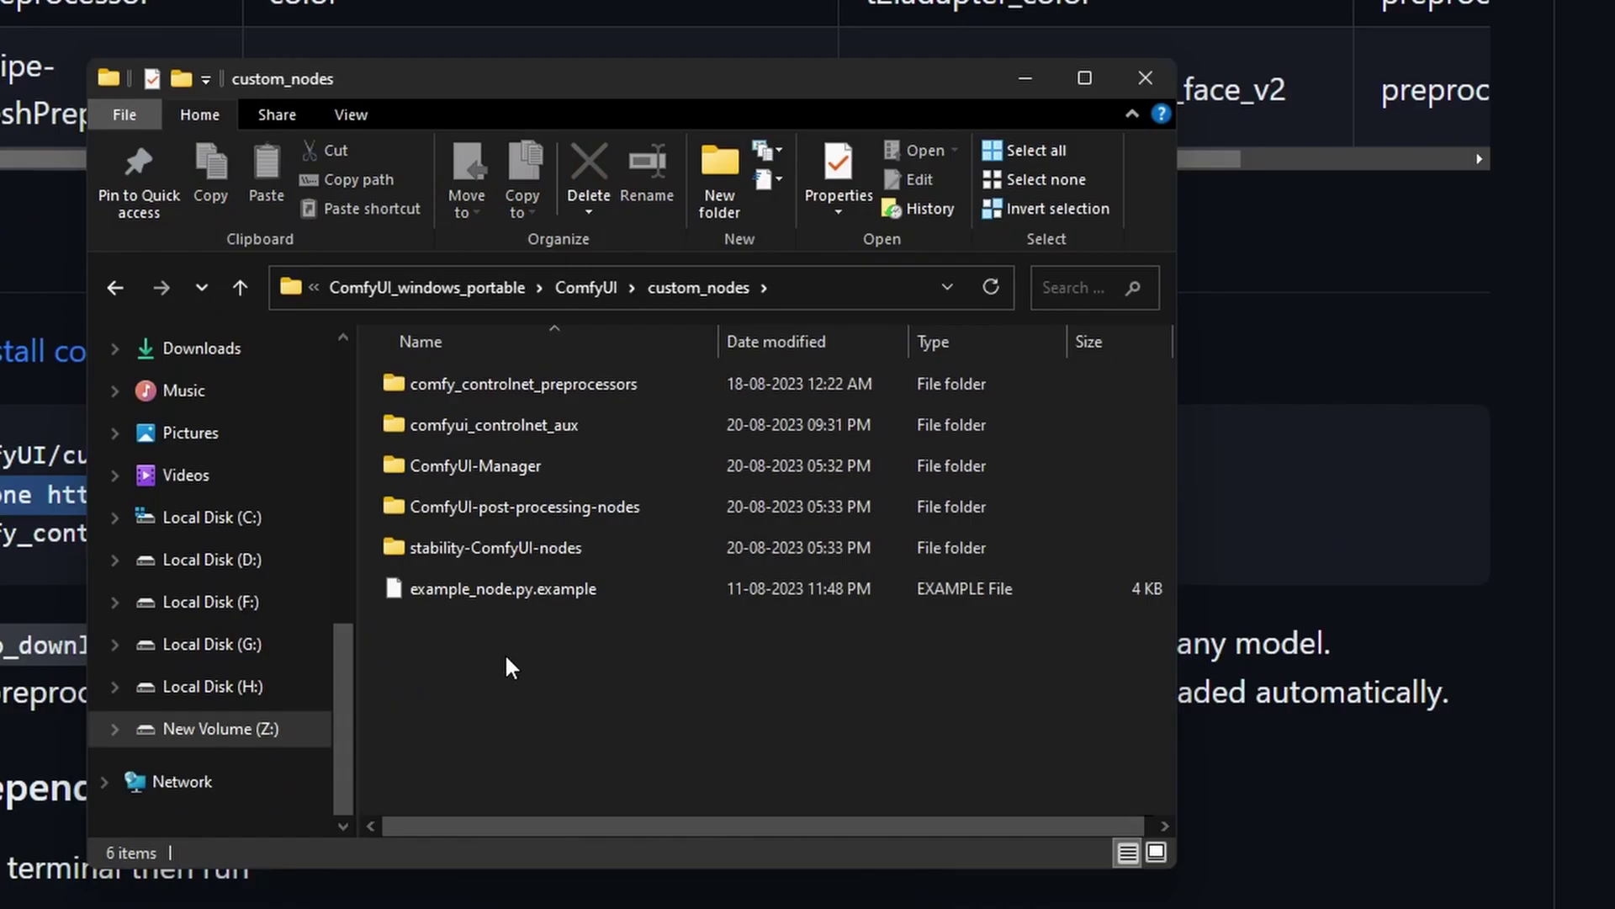
- Open the new comfy_controlnet_preprocessors folder and select install.py
double_click(569, 387)
scroll(589, 522, "down", 3)
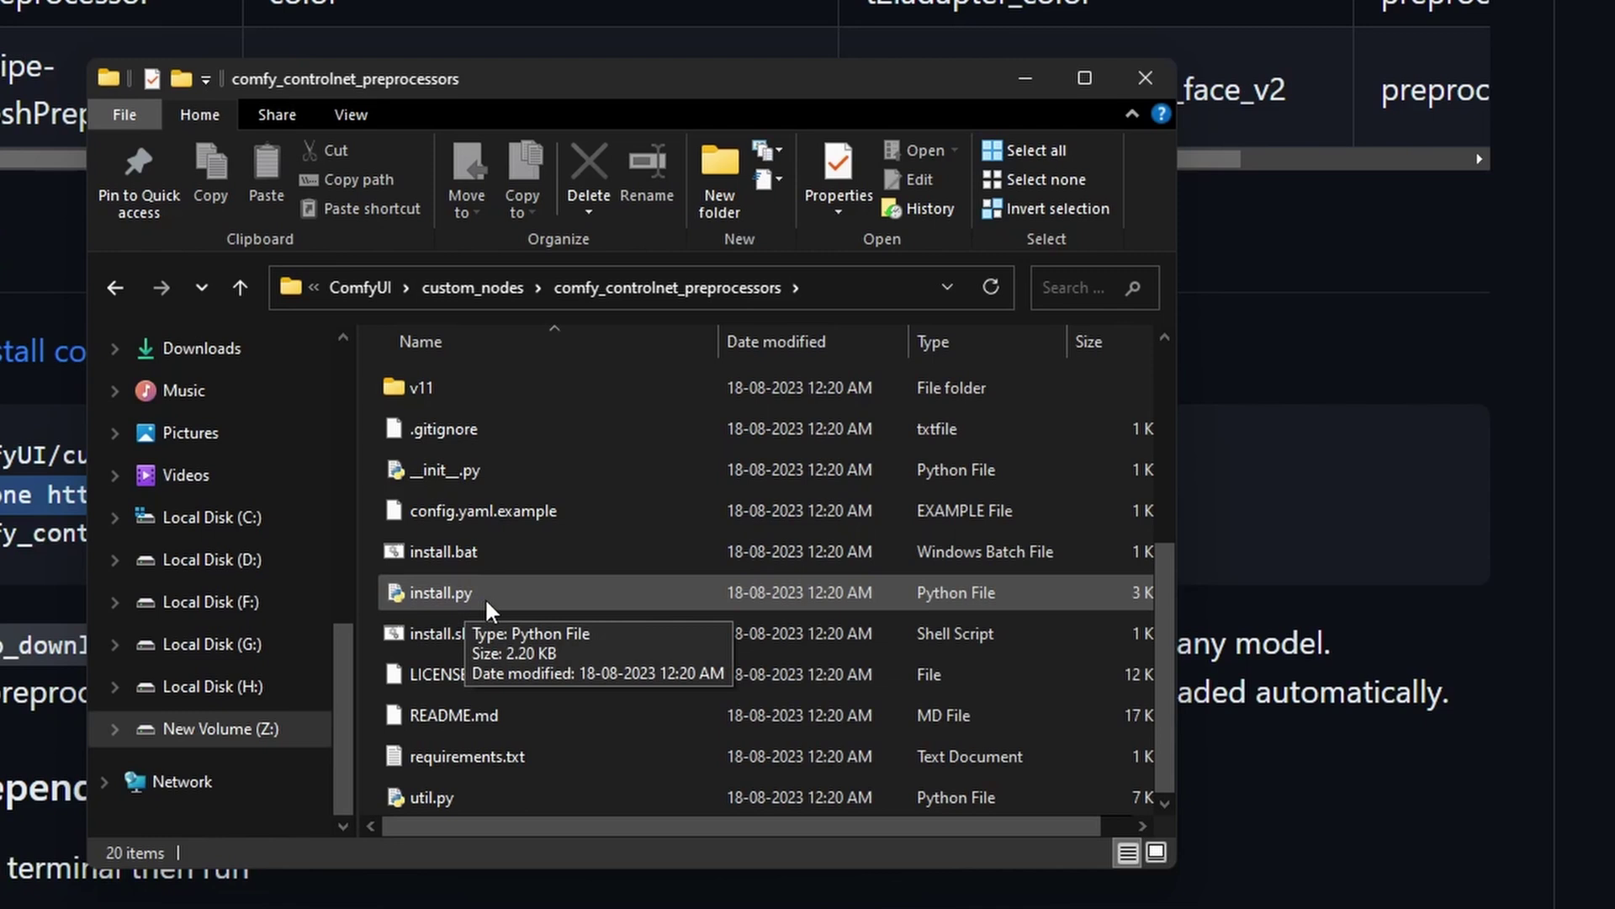
left_click(488, 604)
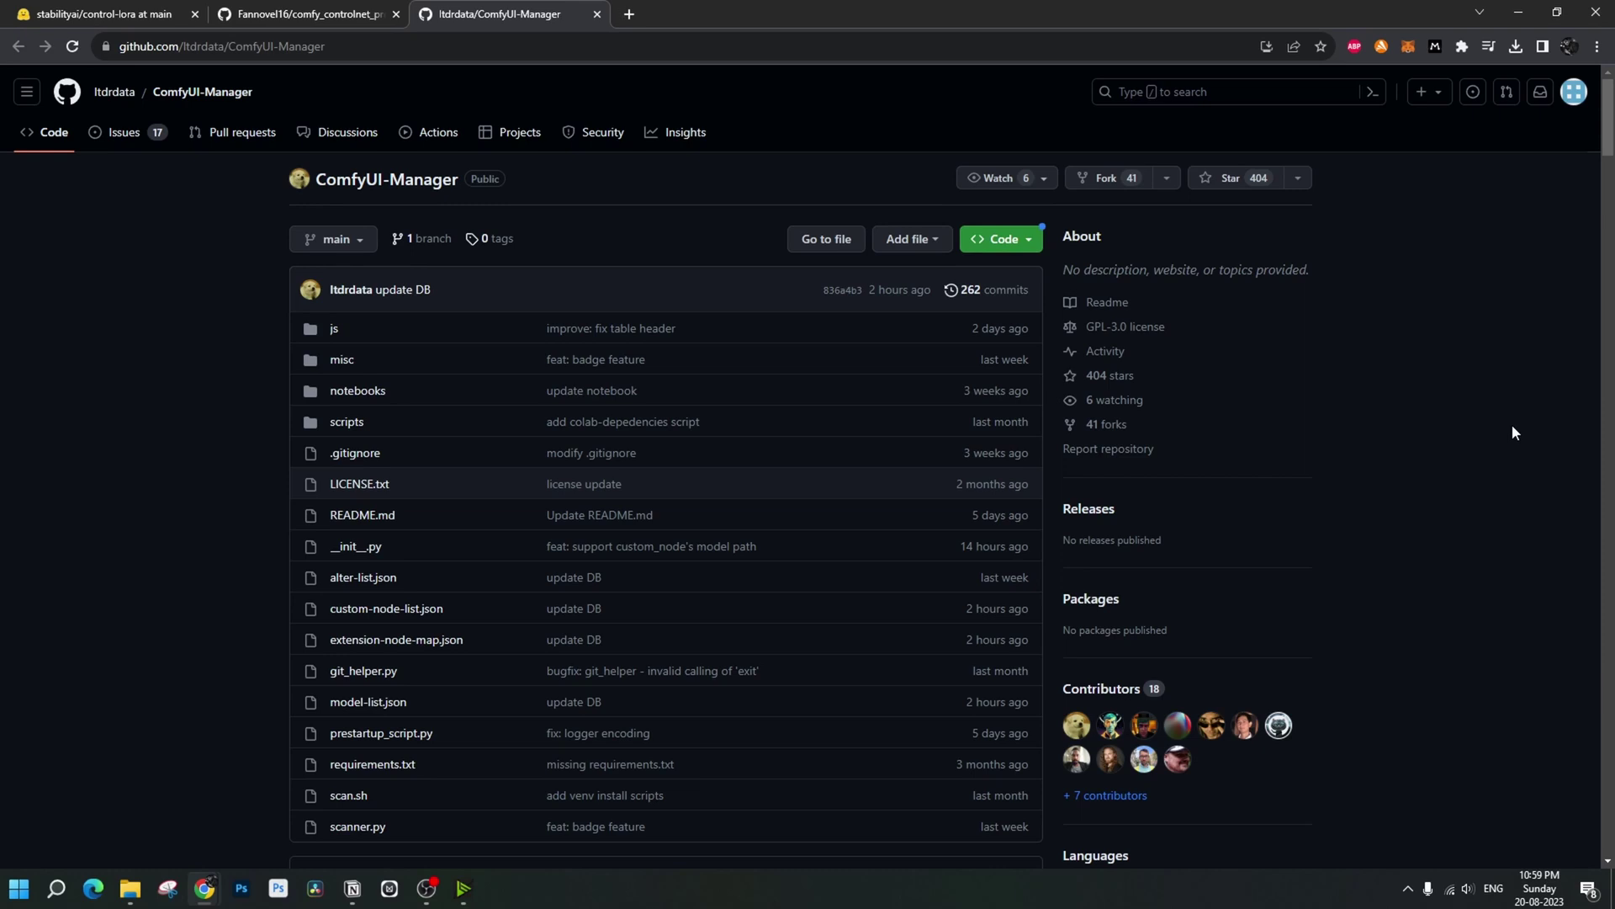
- Scroll the ComfyUI-Manager README to its portable-version Installation[method2] instructions
scroll(1338, 412, "down", 5)
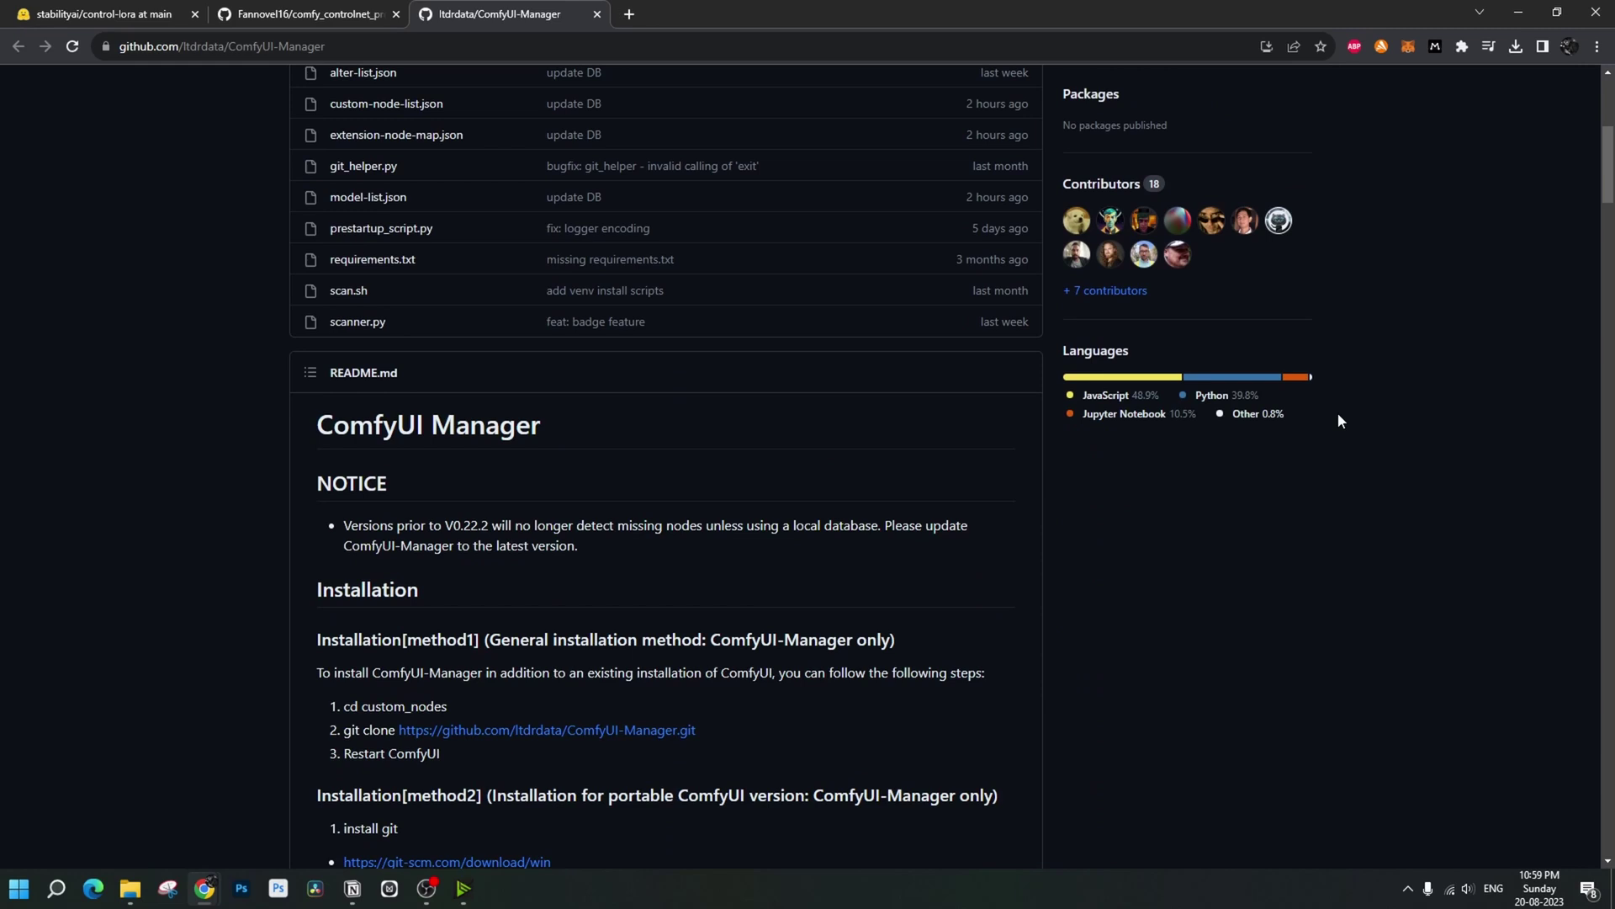
scroll(1338, 412, "up", 3, "ctrl")
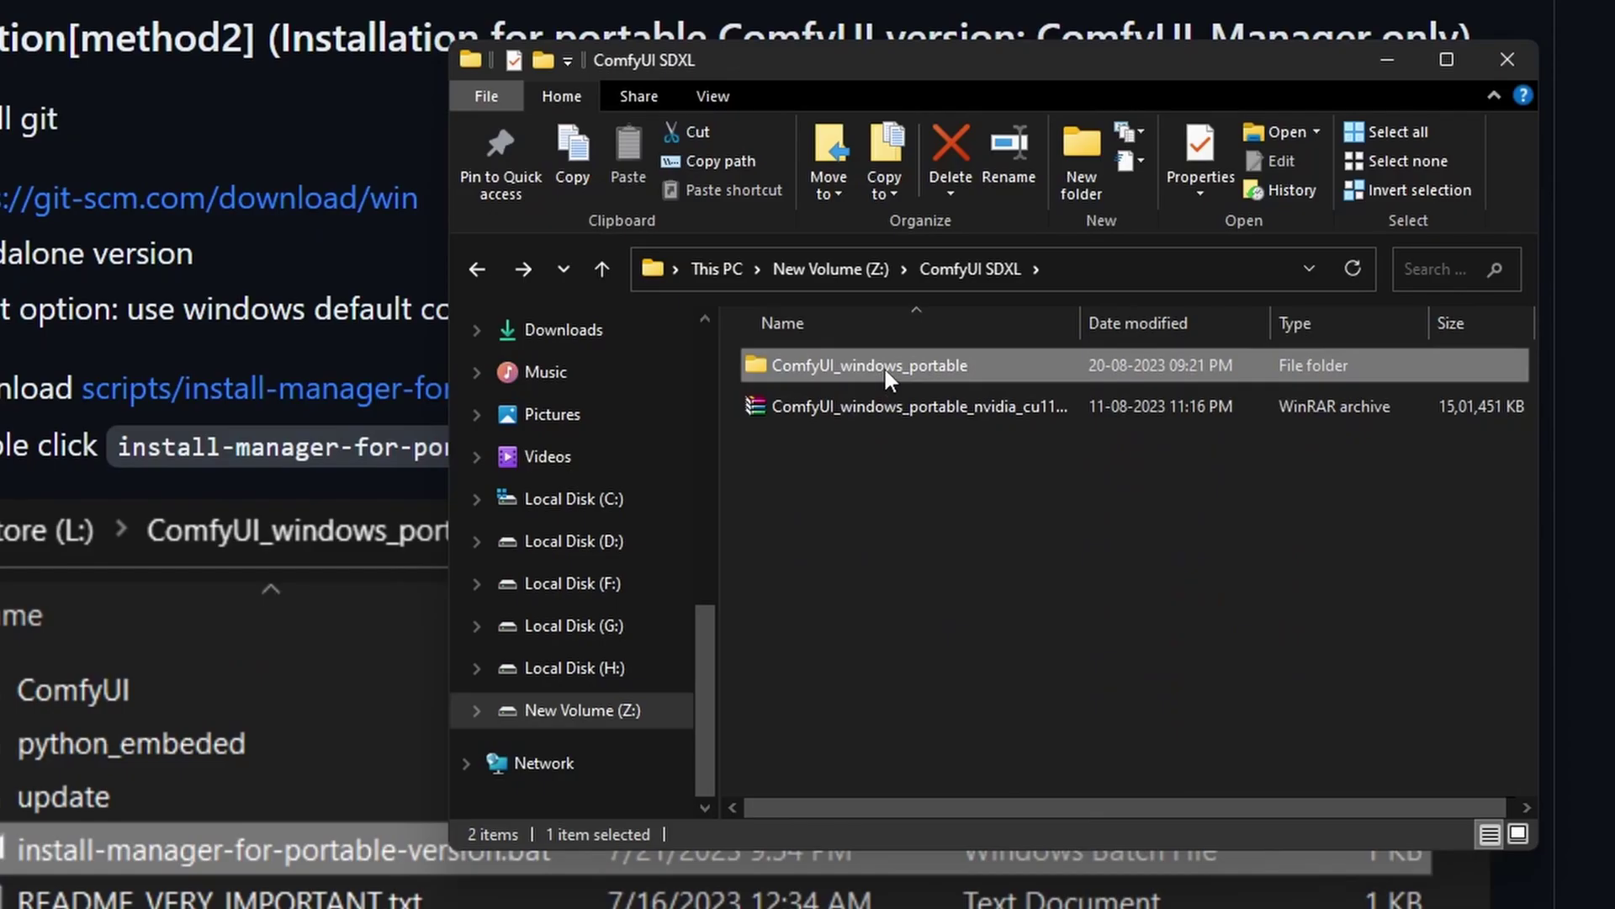
- Open ComfyUI_windows_portable to find install-manager-for-portable-version.bat beside the run scripts
double_click(883, 366)
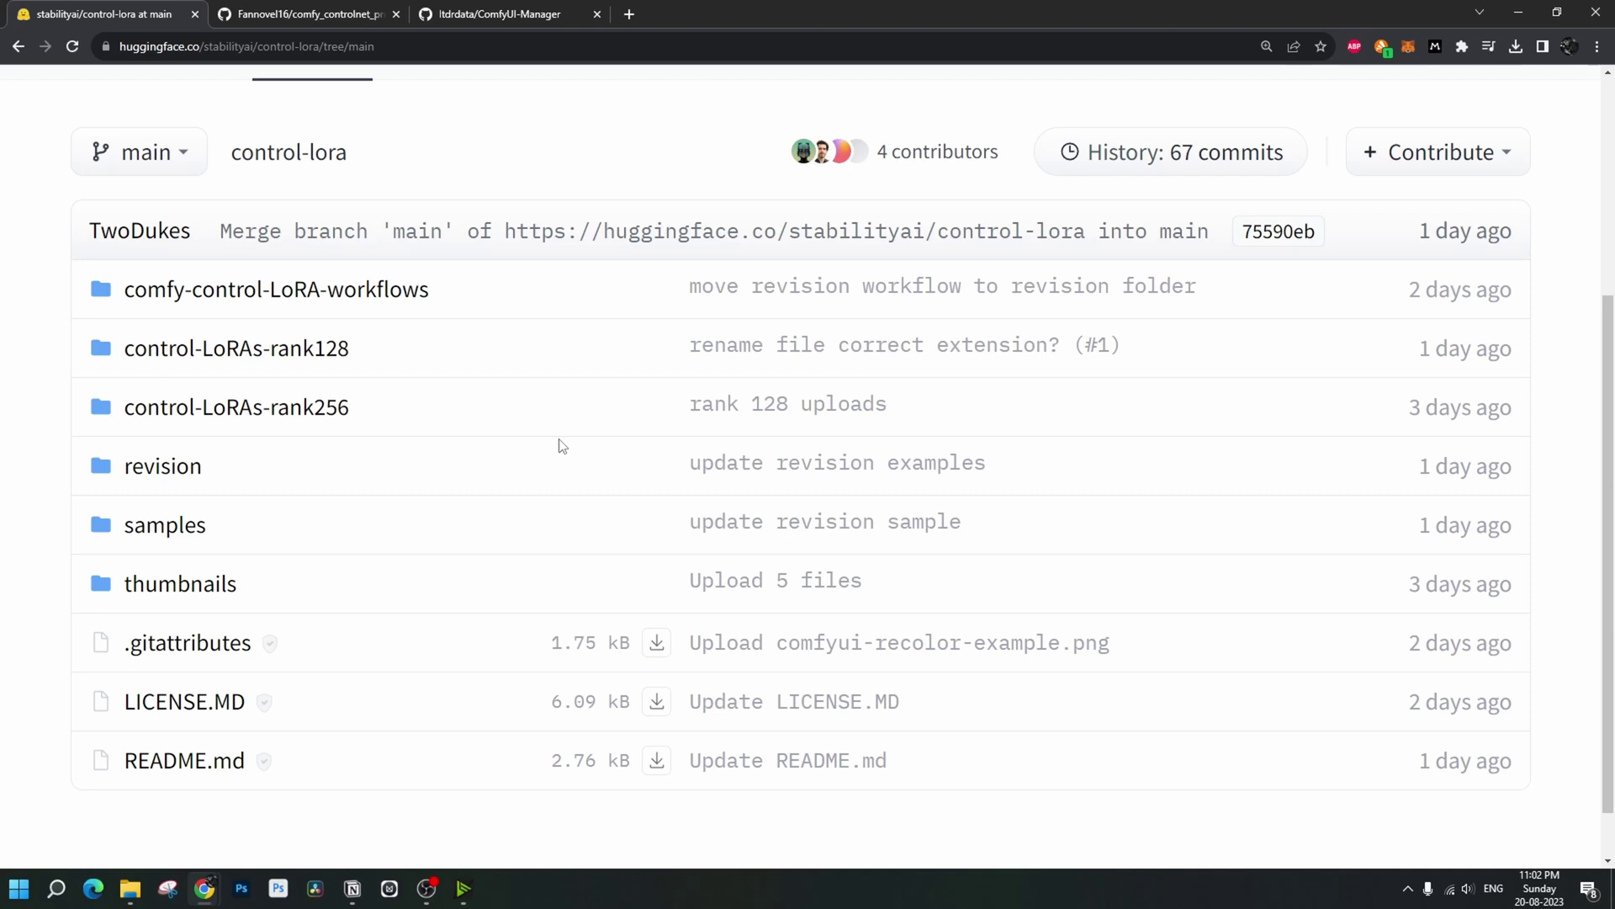
- Open the comfy-control-LoRA-workflows folder listing the canny, depth, recolor and sketch example JSONs
left_click(253, 291)
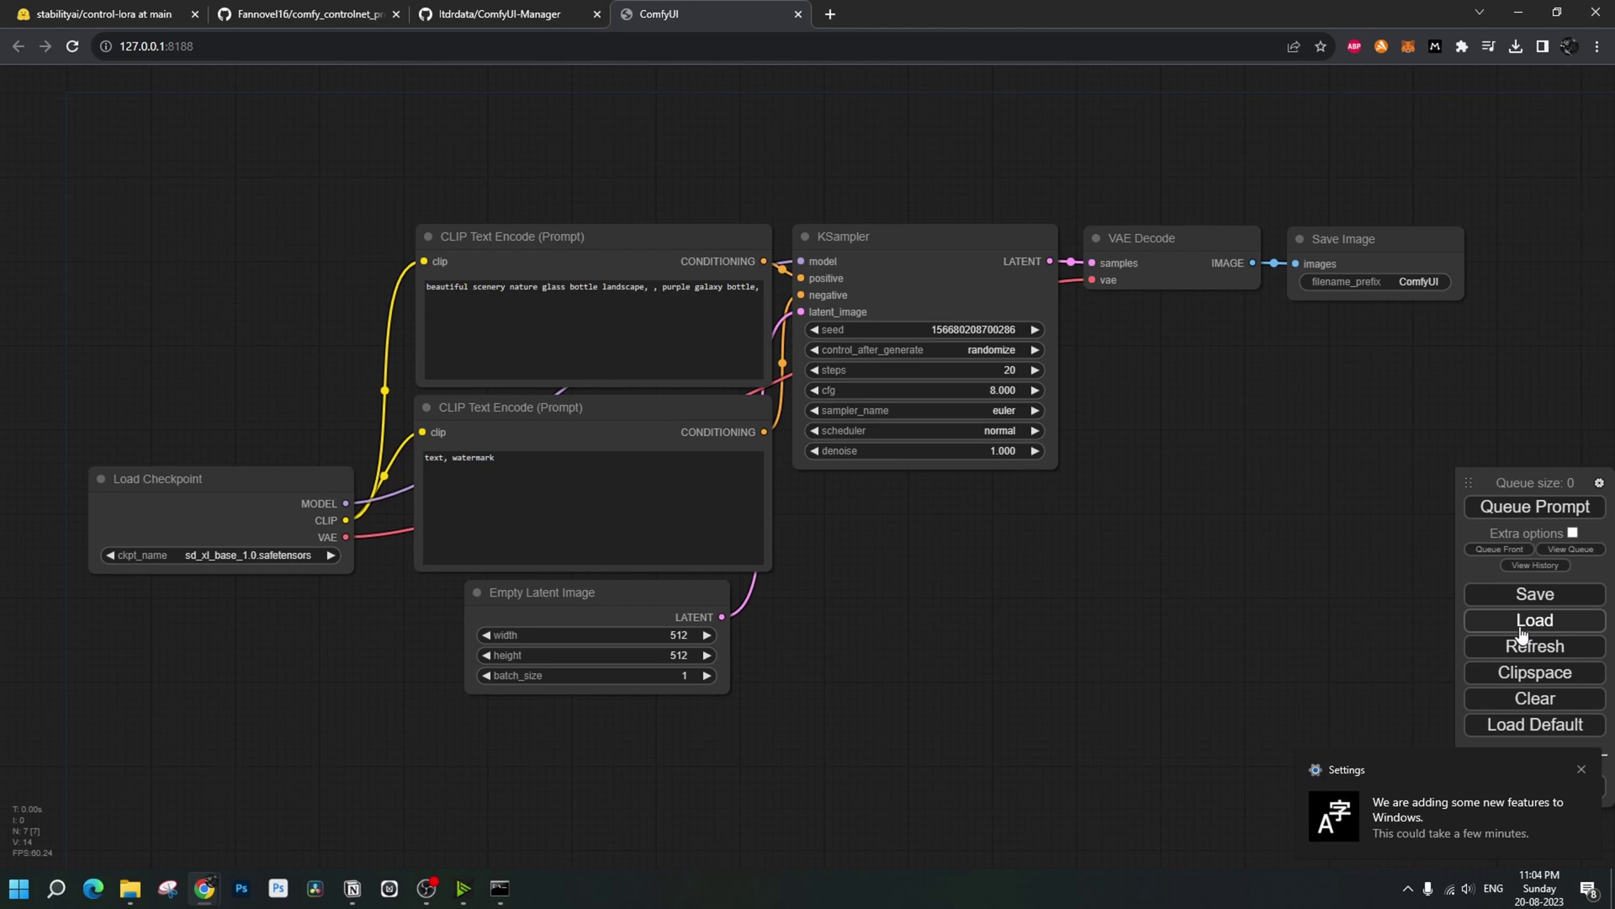
- Load the control-LoRA depth example workflow into the ComfyUI graph
left_click(1522, 623)
double_click(901, 213)
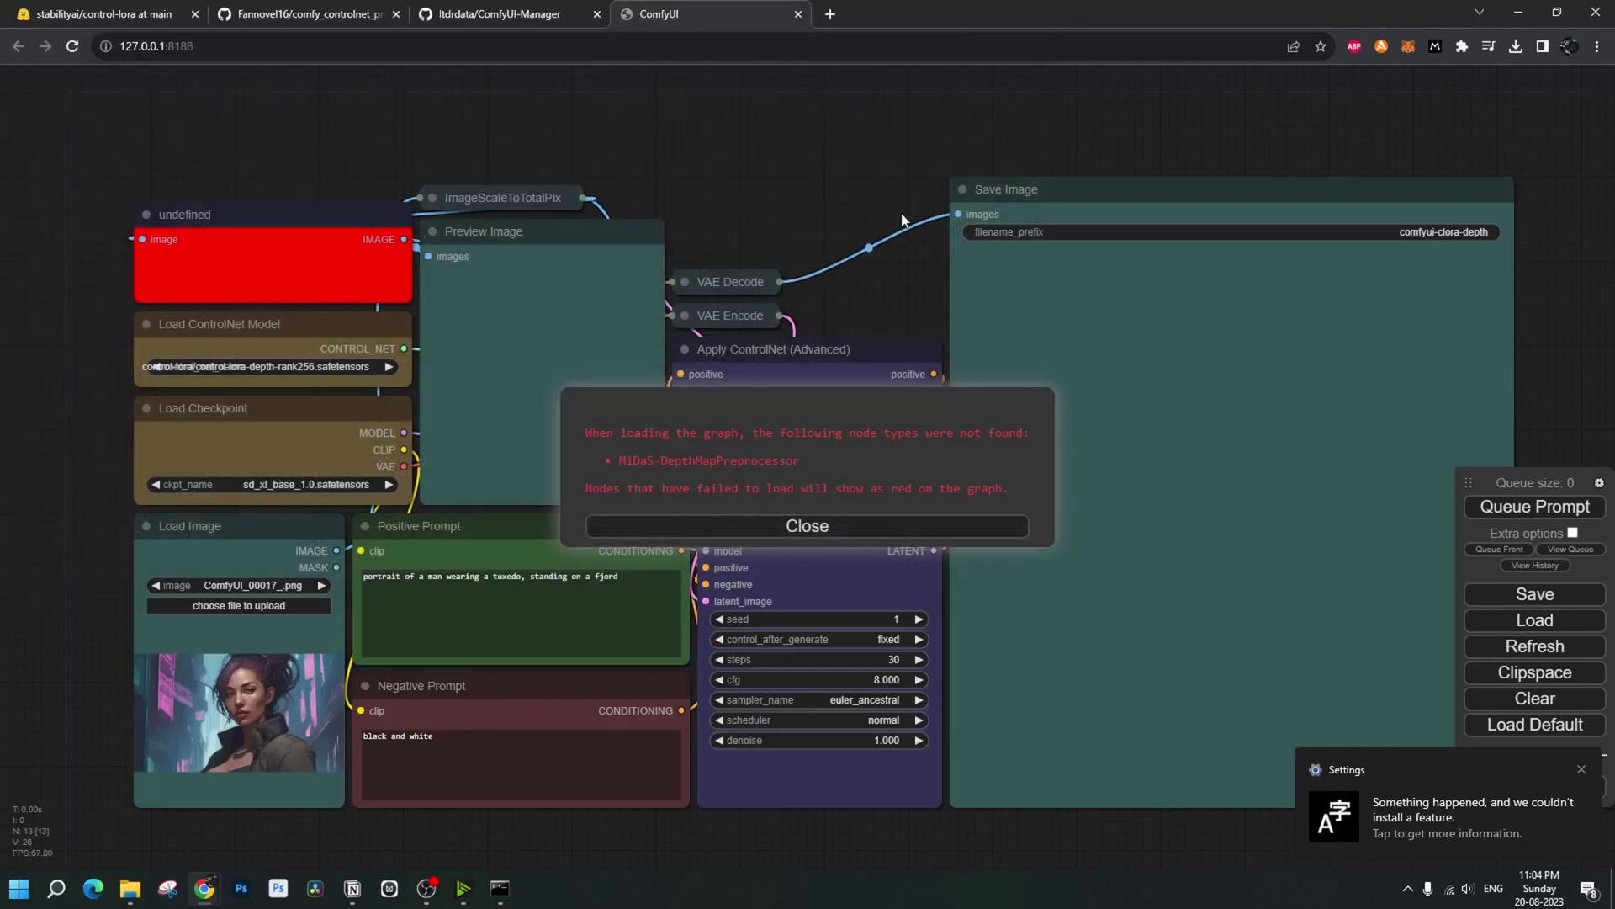
scroll(228, 307, "up", 1)
scroll(160, 261, "up", 1)
scroll(160, 260, "up", 2)
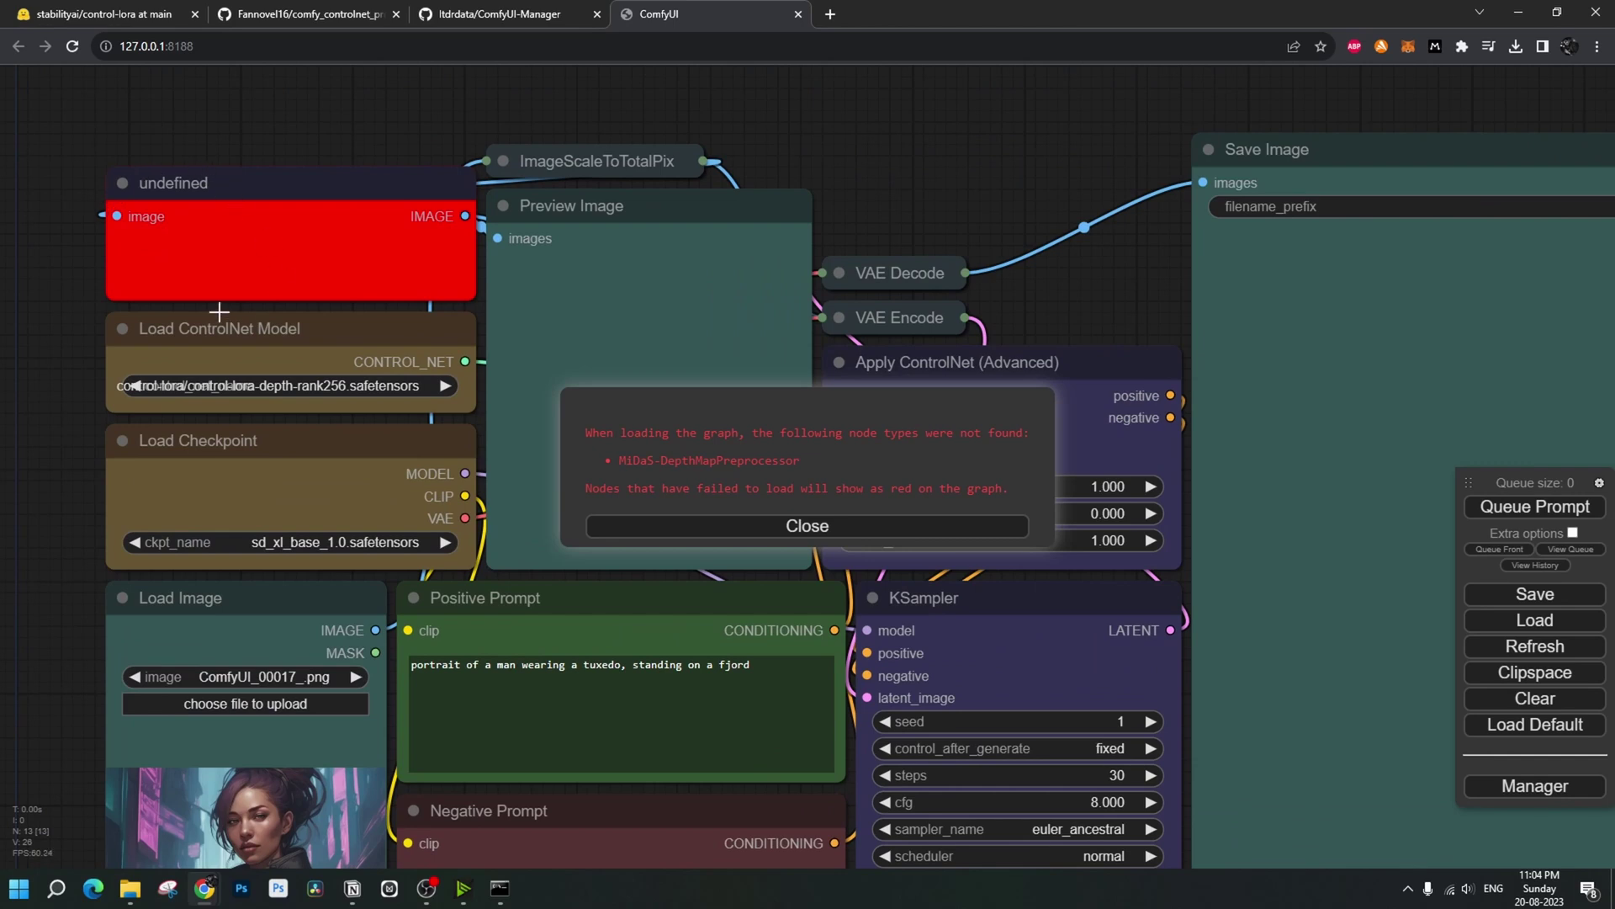
scroll(233, 474, "down", 3)
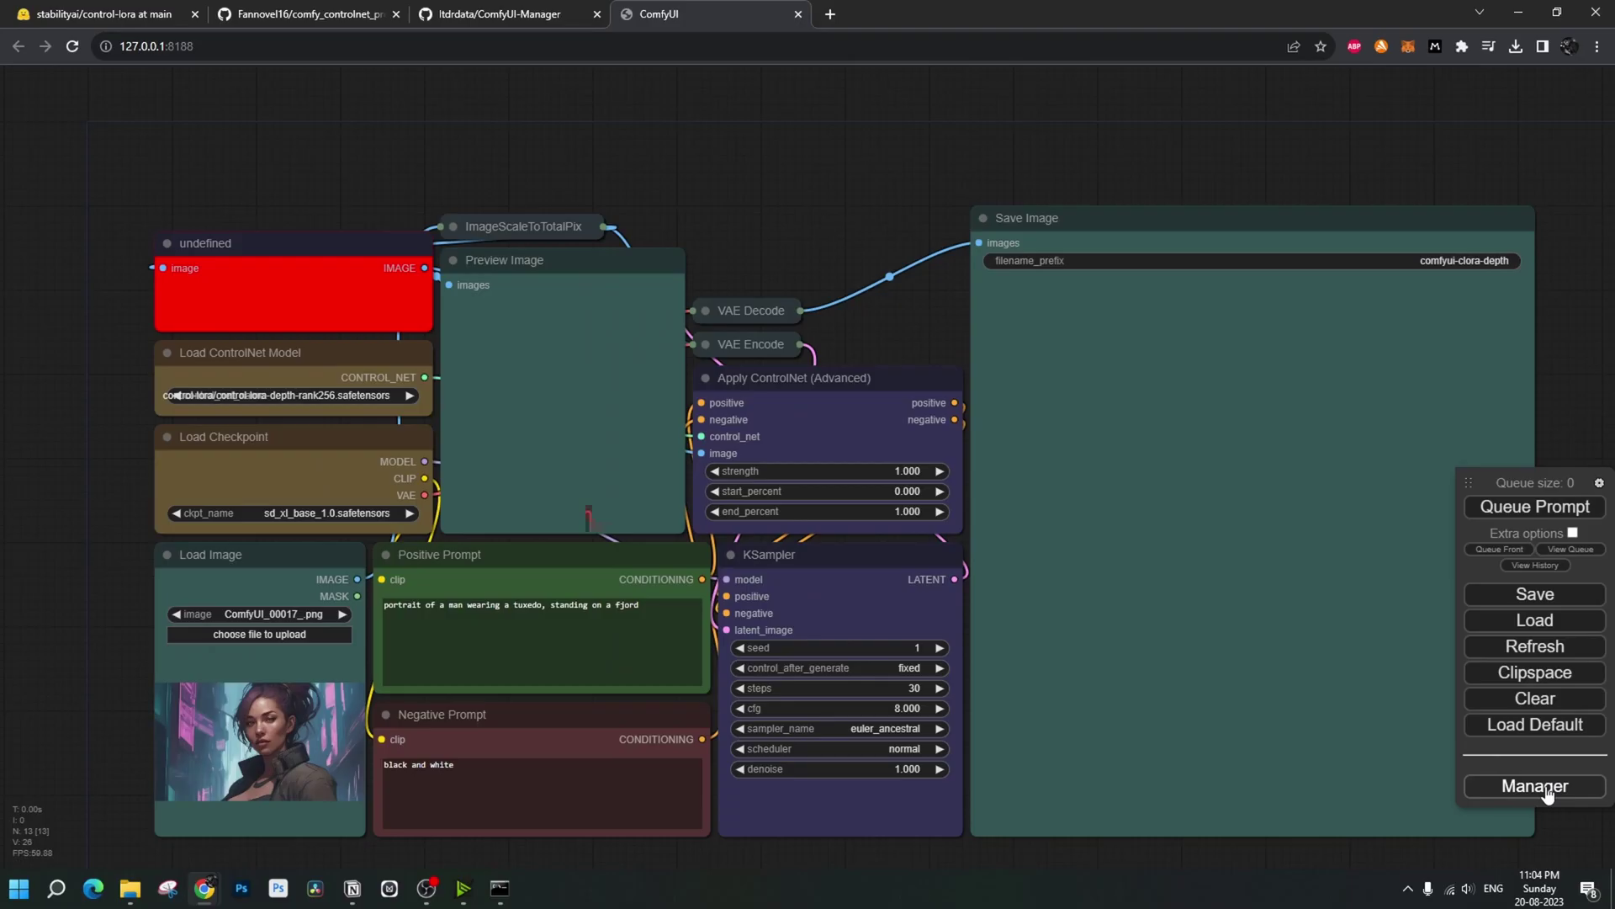
- Install the missing ControlNet Preprocessors nodes through Manager and relaunch with run_nvidia_gpu.bat
left_click(1506, 785)
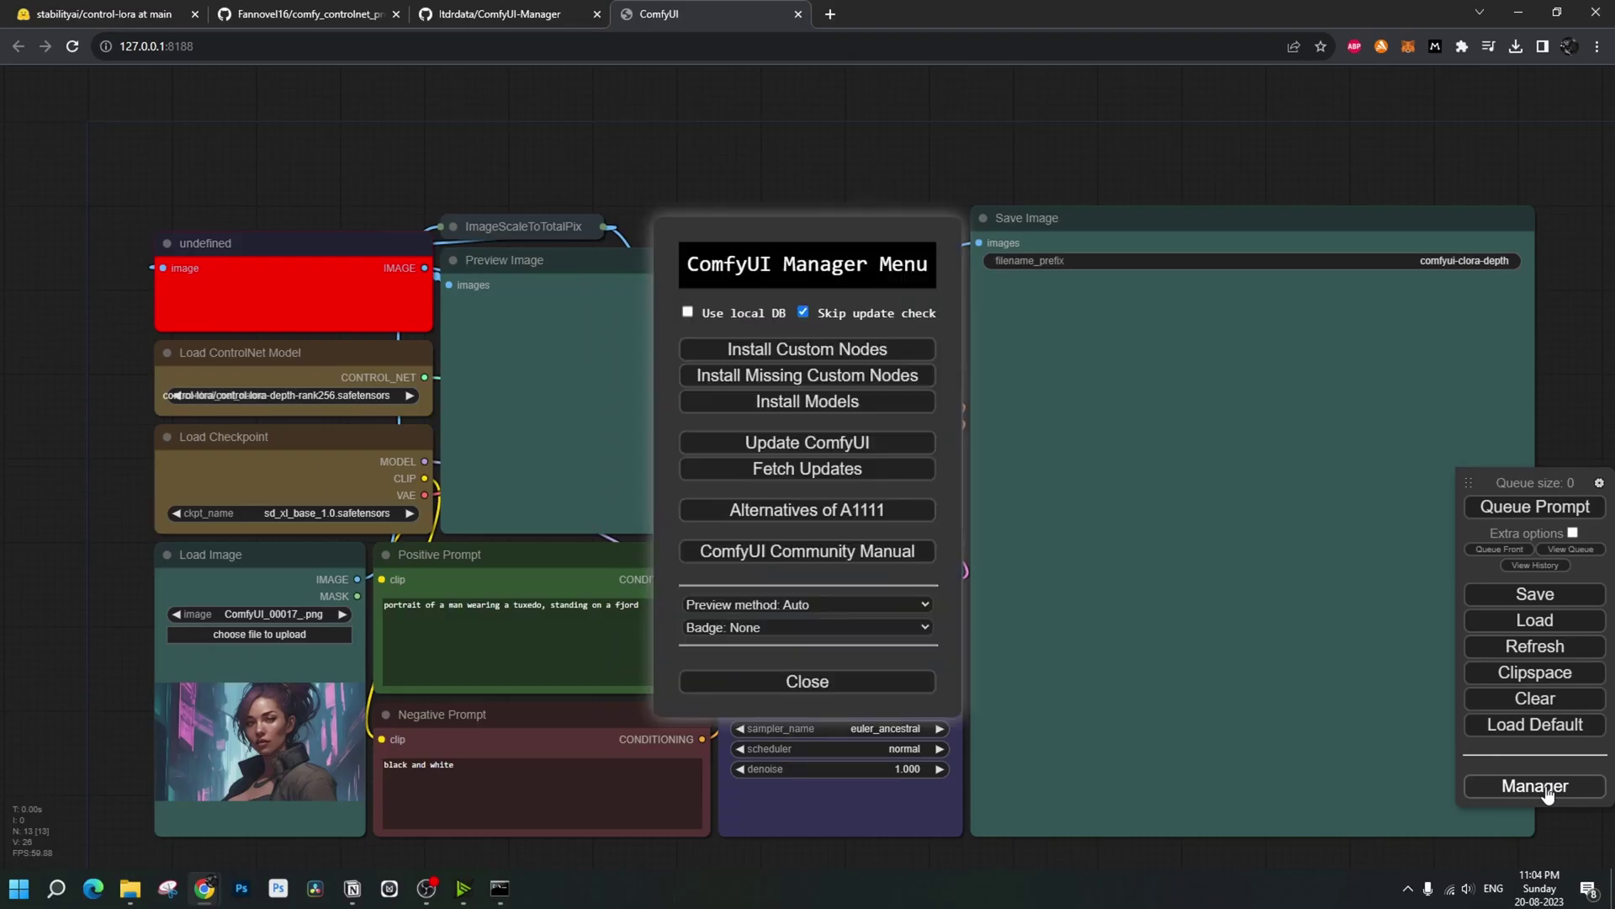
left_click(813, 385)
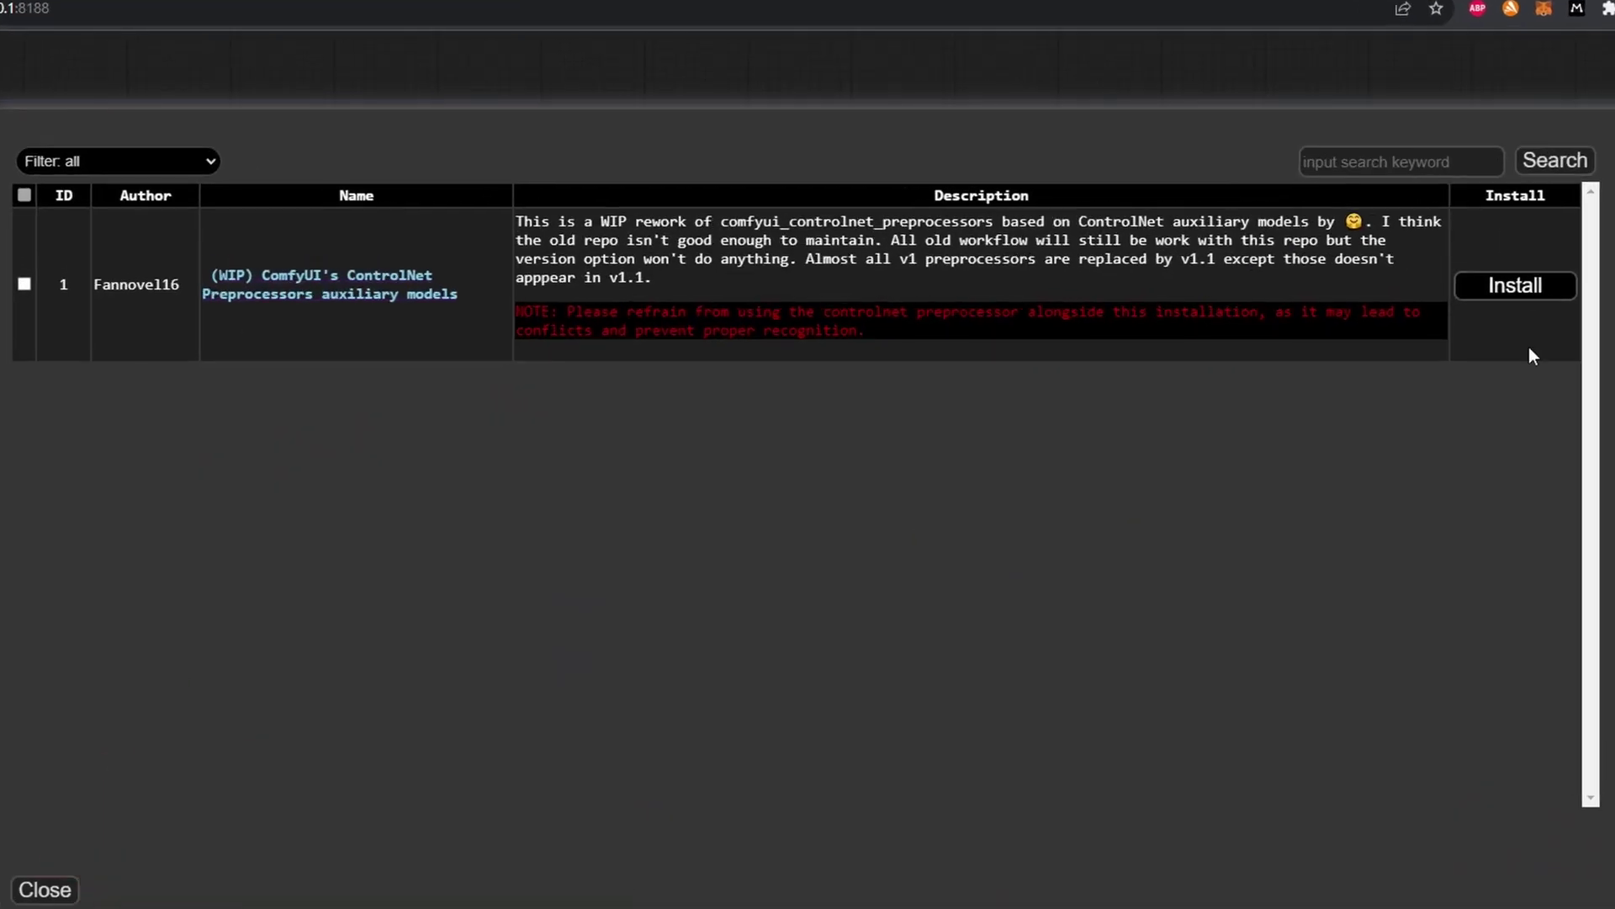
left_click(1527, 290)
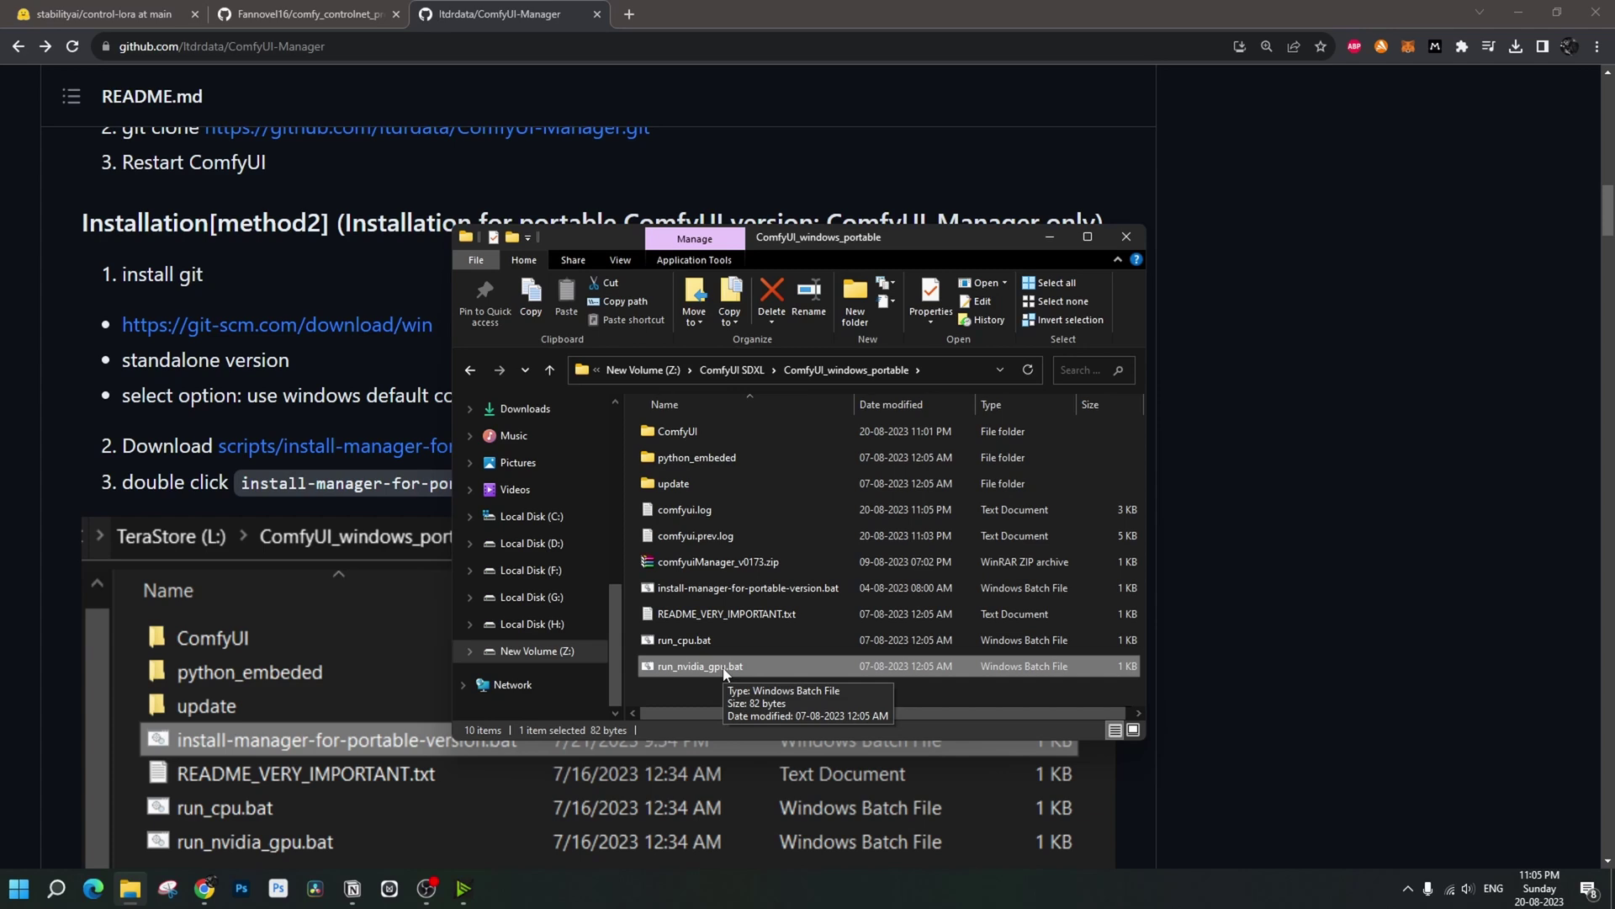
double_click(721, 669)
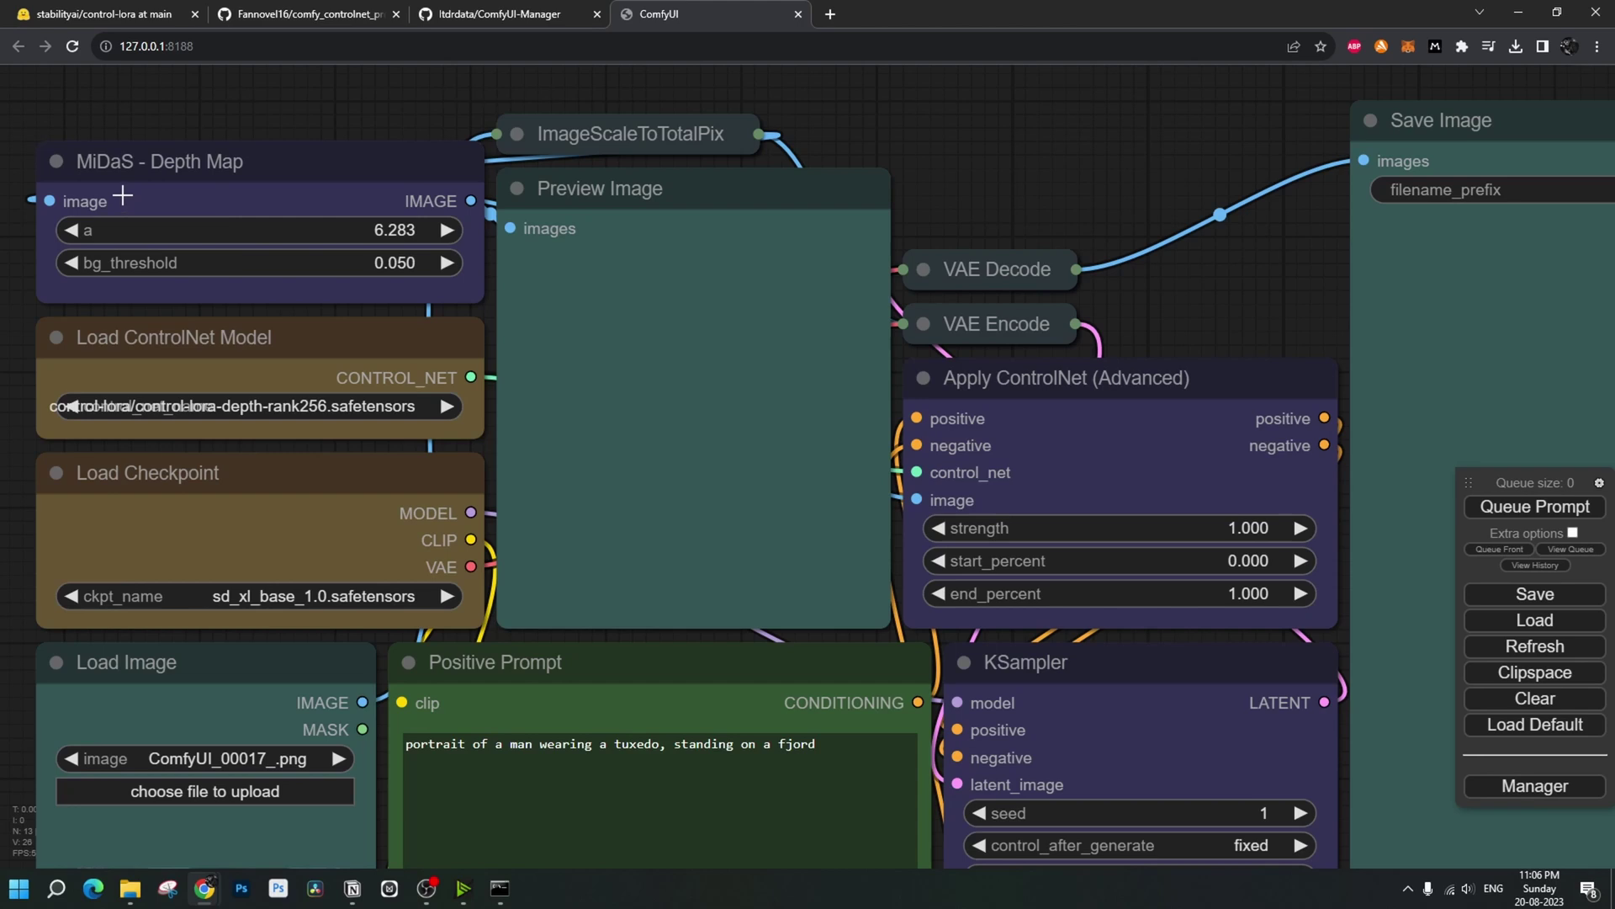
- Replace the positive prompt and inspect the depth map and resulting jungle portrait
key("Tab")
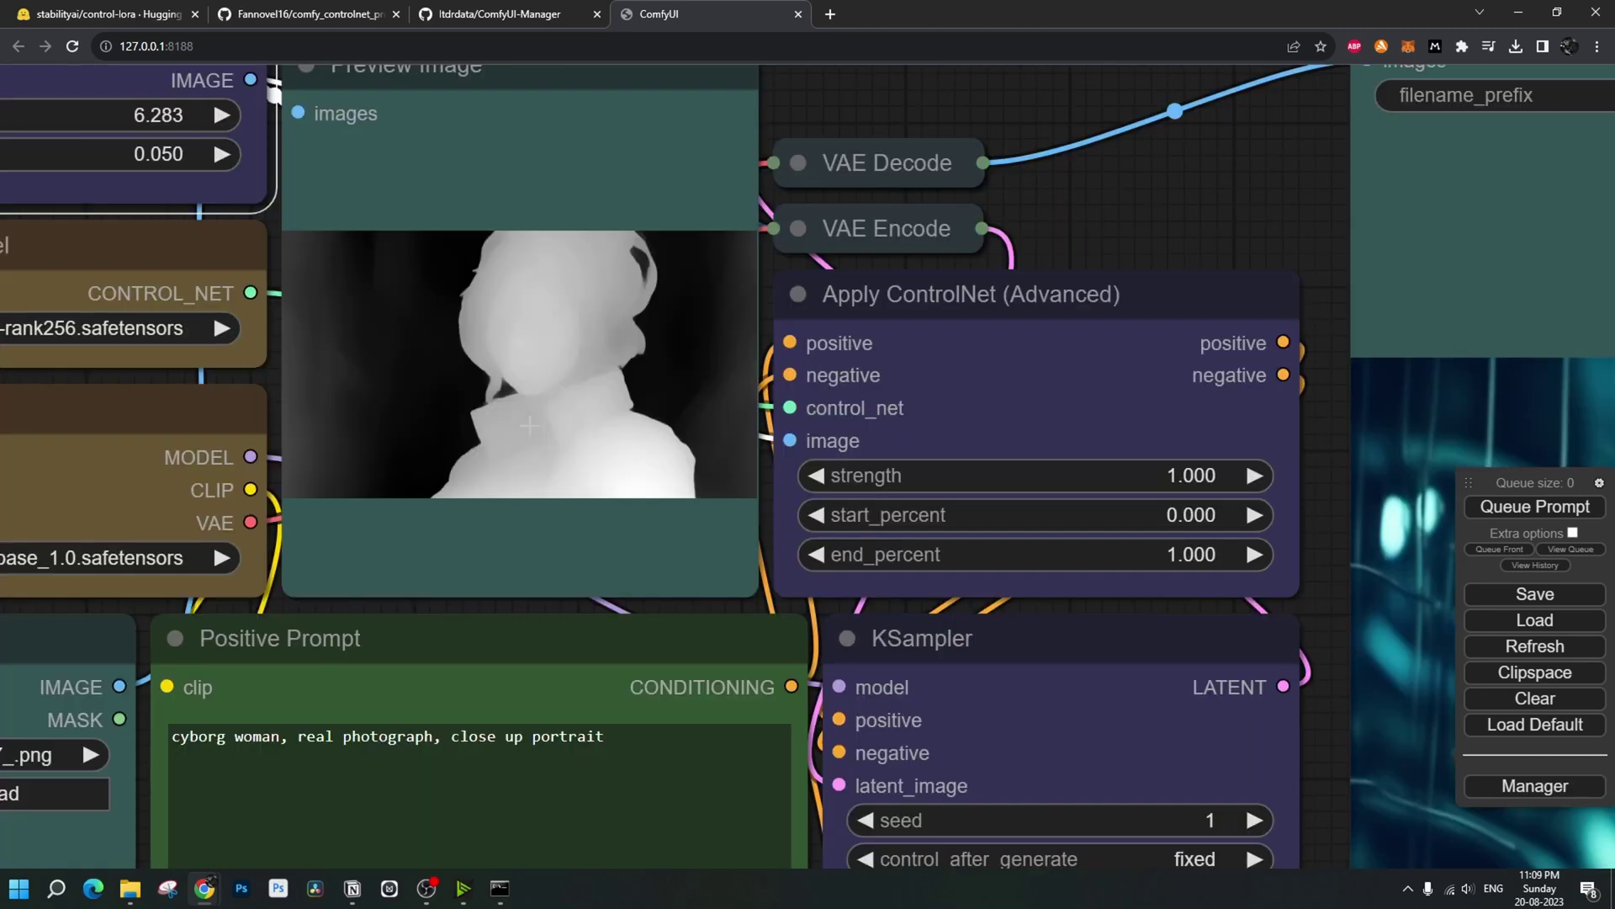
scroll(529, 426, "down", 5)
left_click_drag(949, 275, 431, 219)
scroll(430, 219, "up", 2)
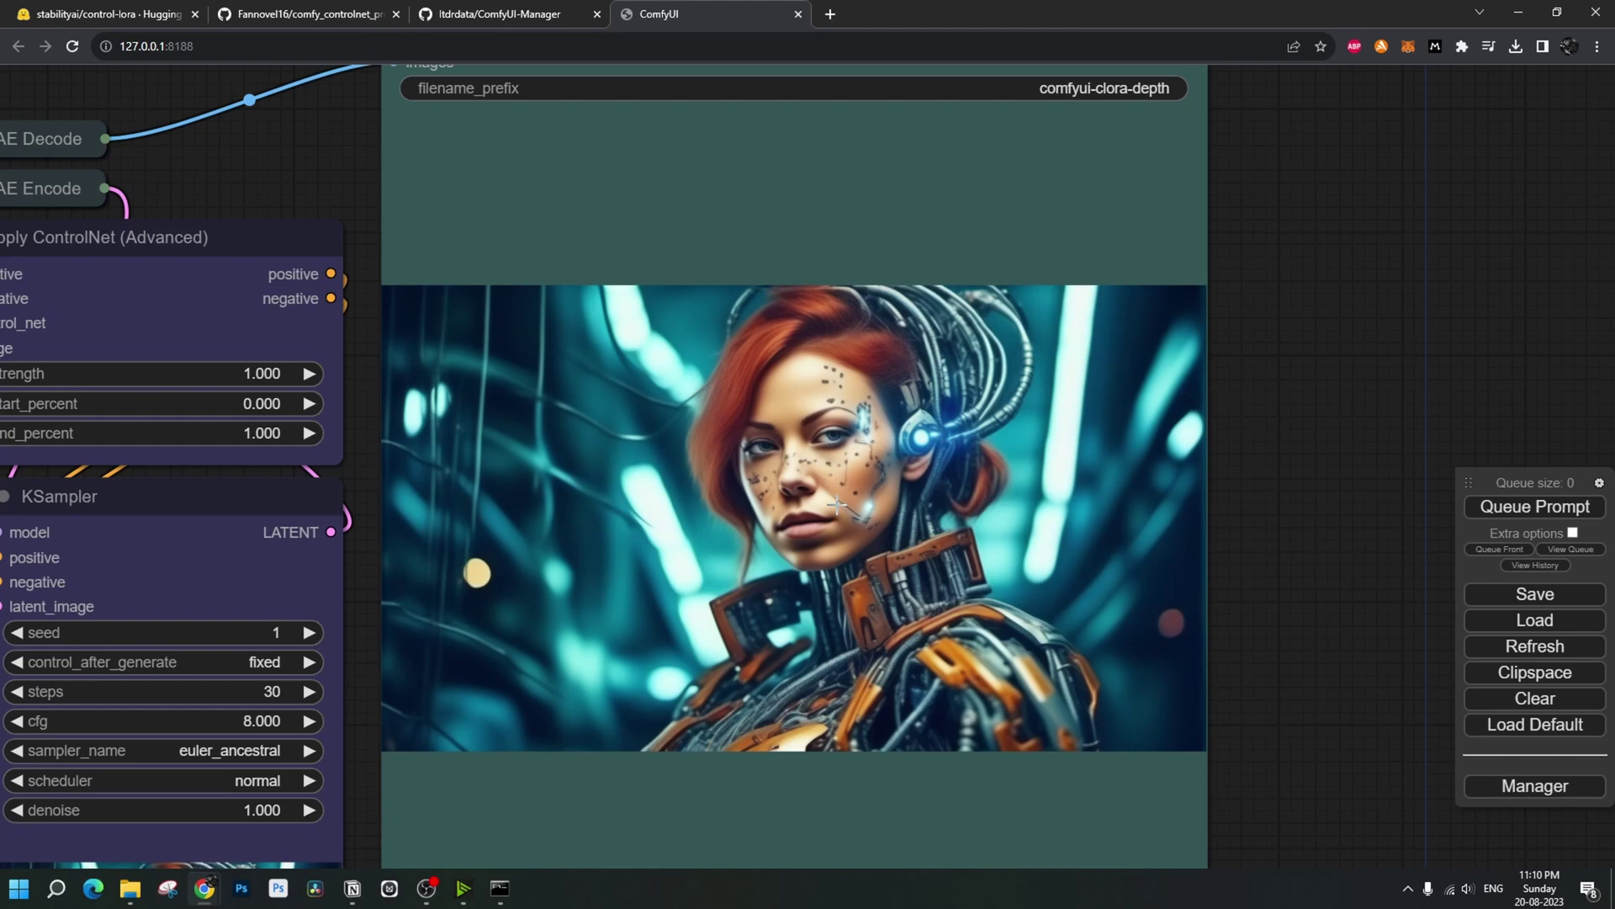
scroll(837, 498, "down", 3)
scroll(1098, 506, "down", 2)
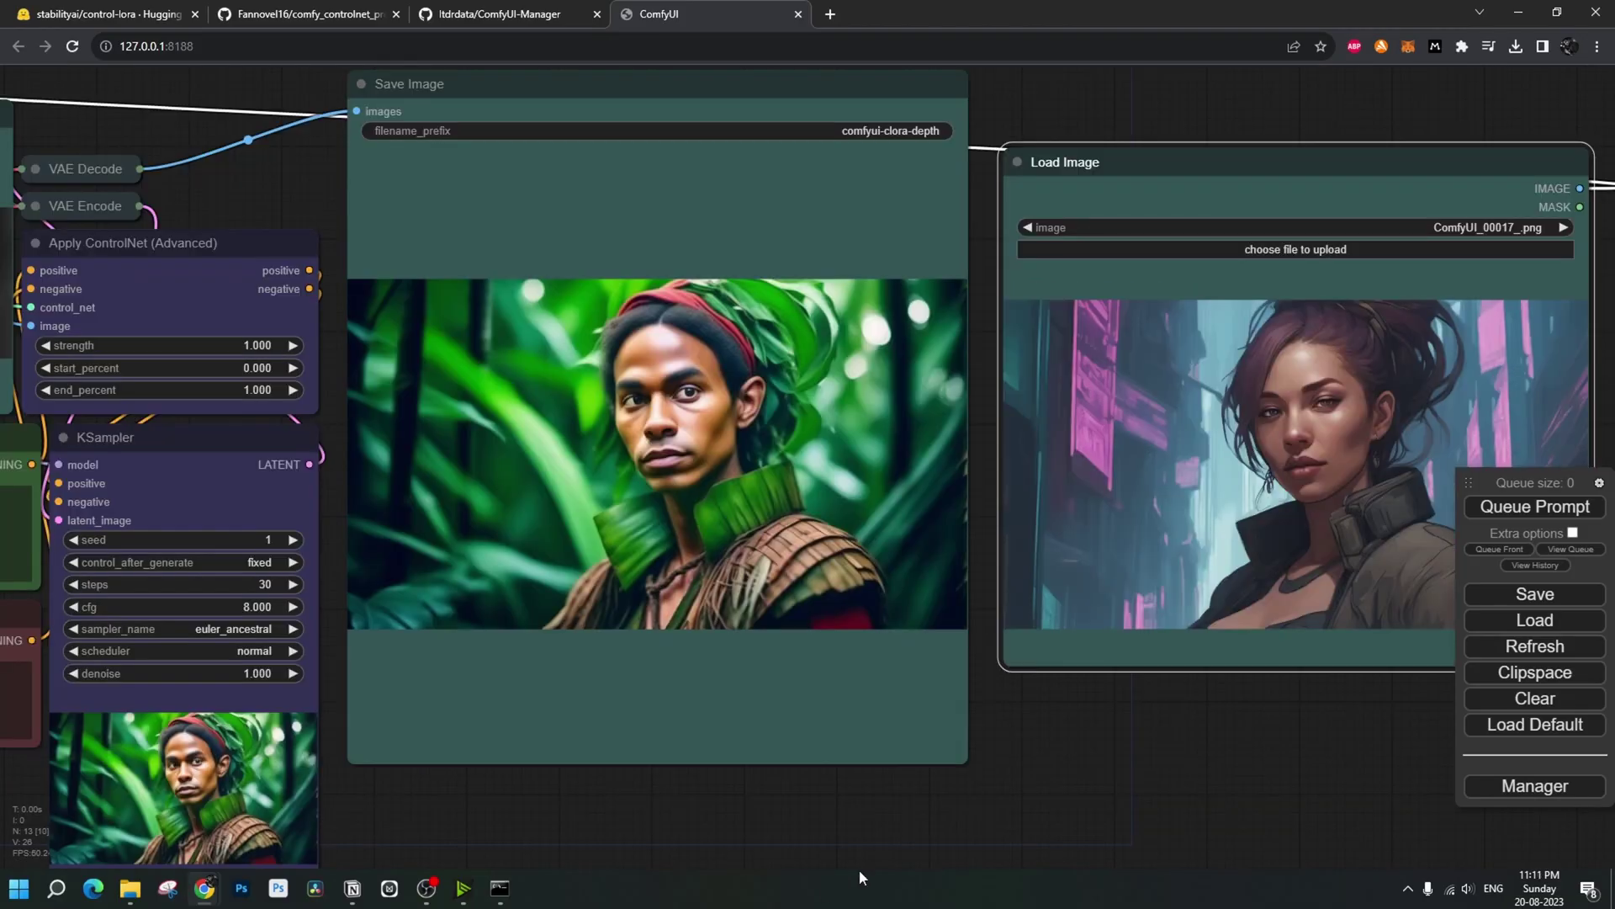
scroll(961, 841, "up", 1)
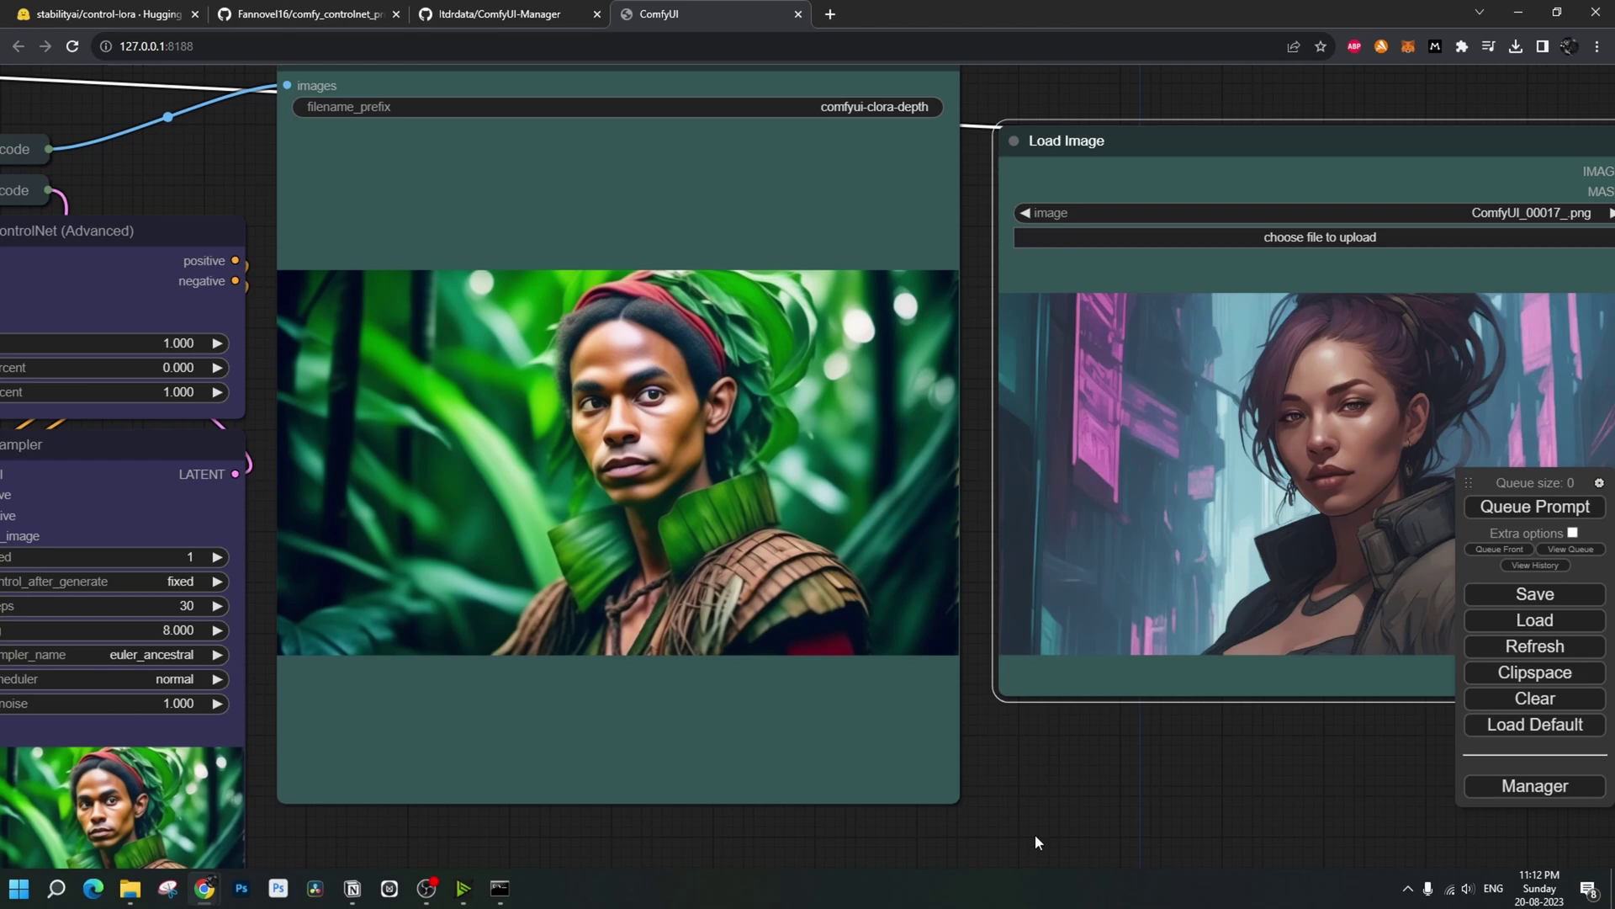
scroll(1035, 835, "down", 3)
- Queue the canny workflow to turn the reference portrait into a man in a red hat
left_click_drag(905, 846, 1040, 705)
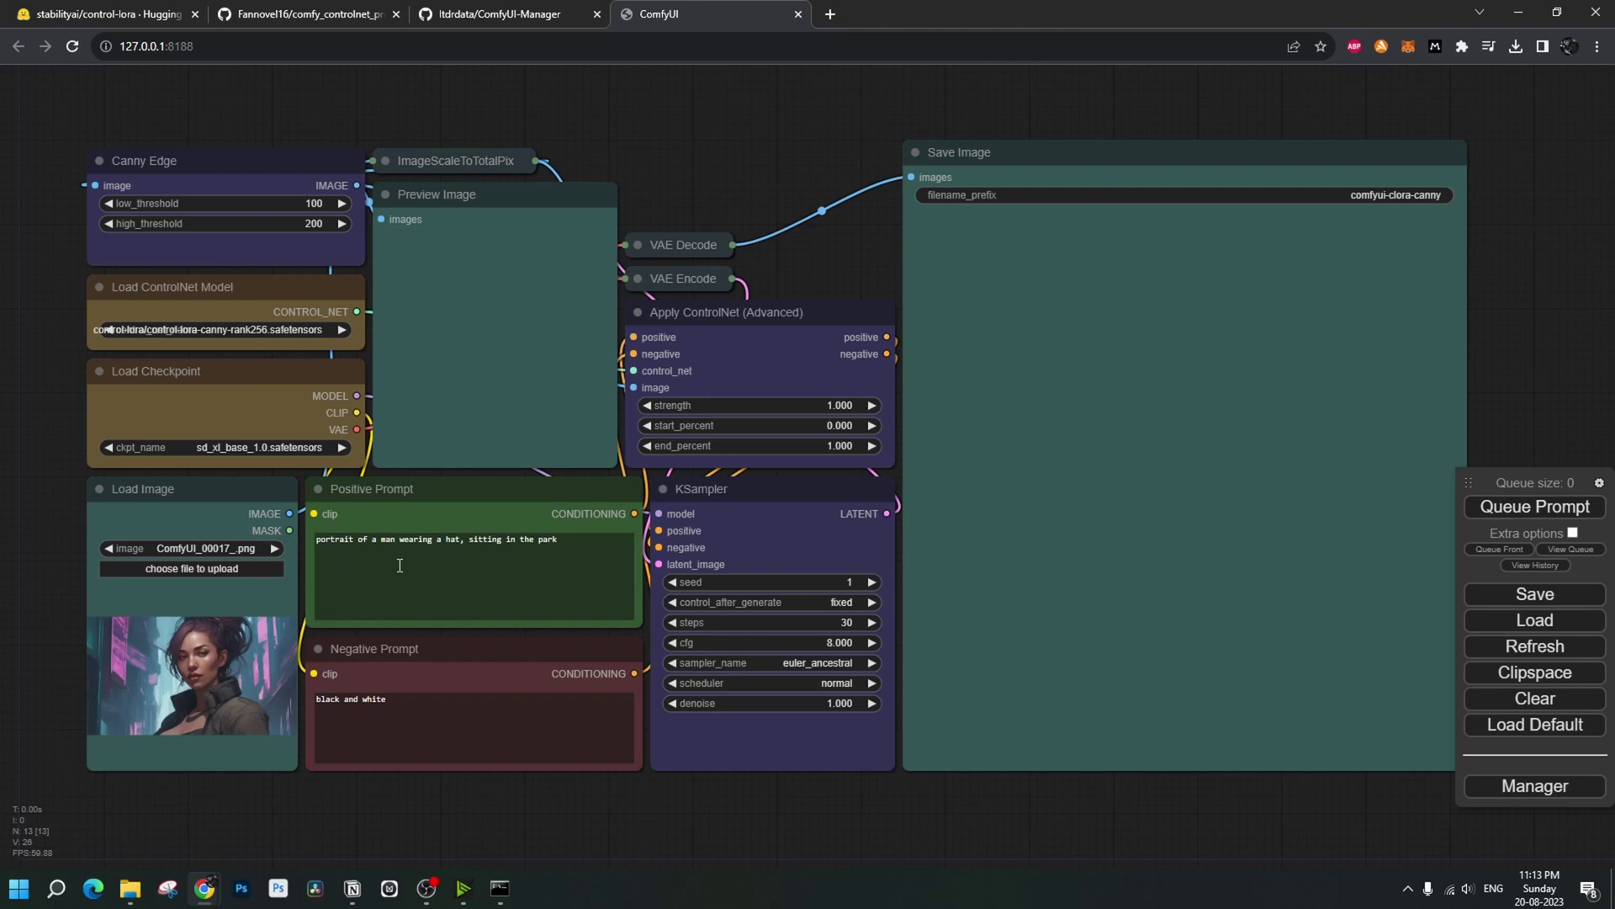
left_click(1517, 508)
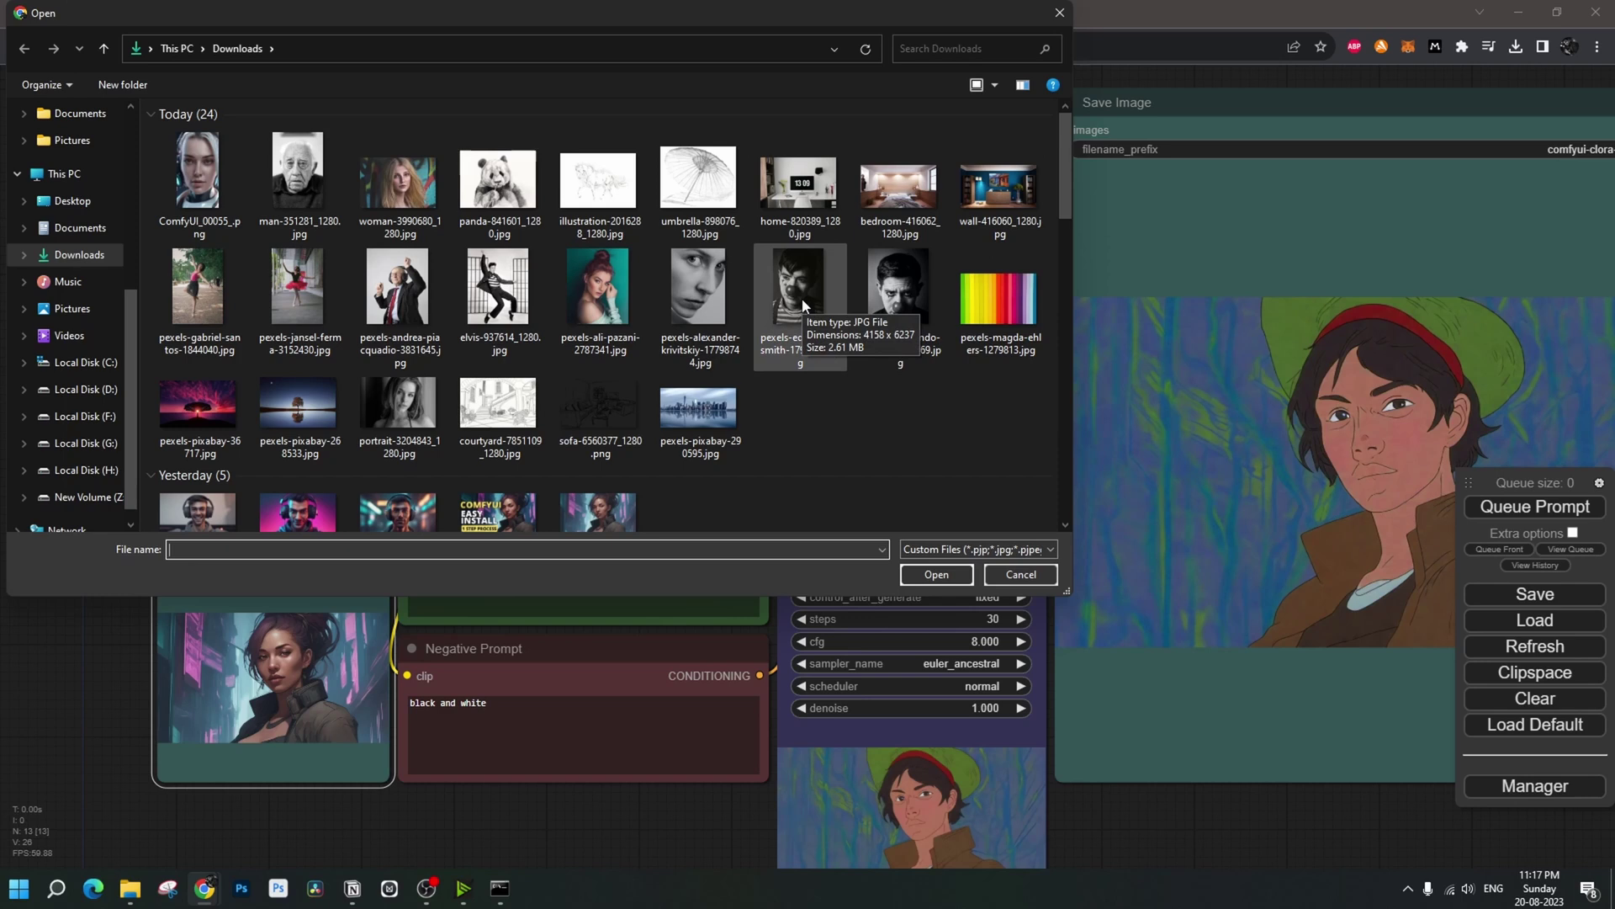
- Load the black-and-white clown photo as input and queue a recolor generation
double_click(803, 305)
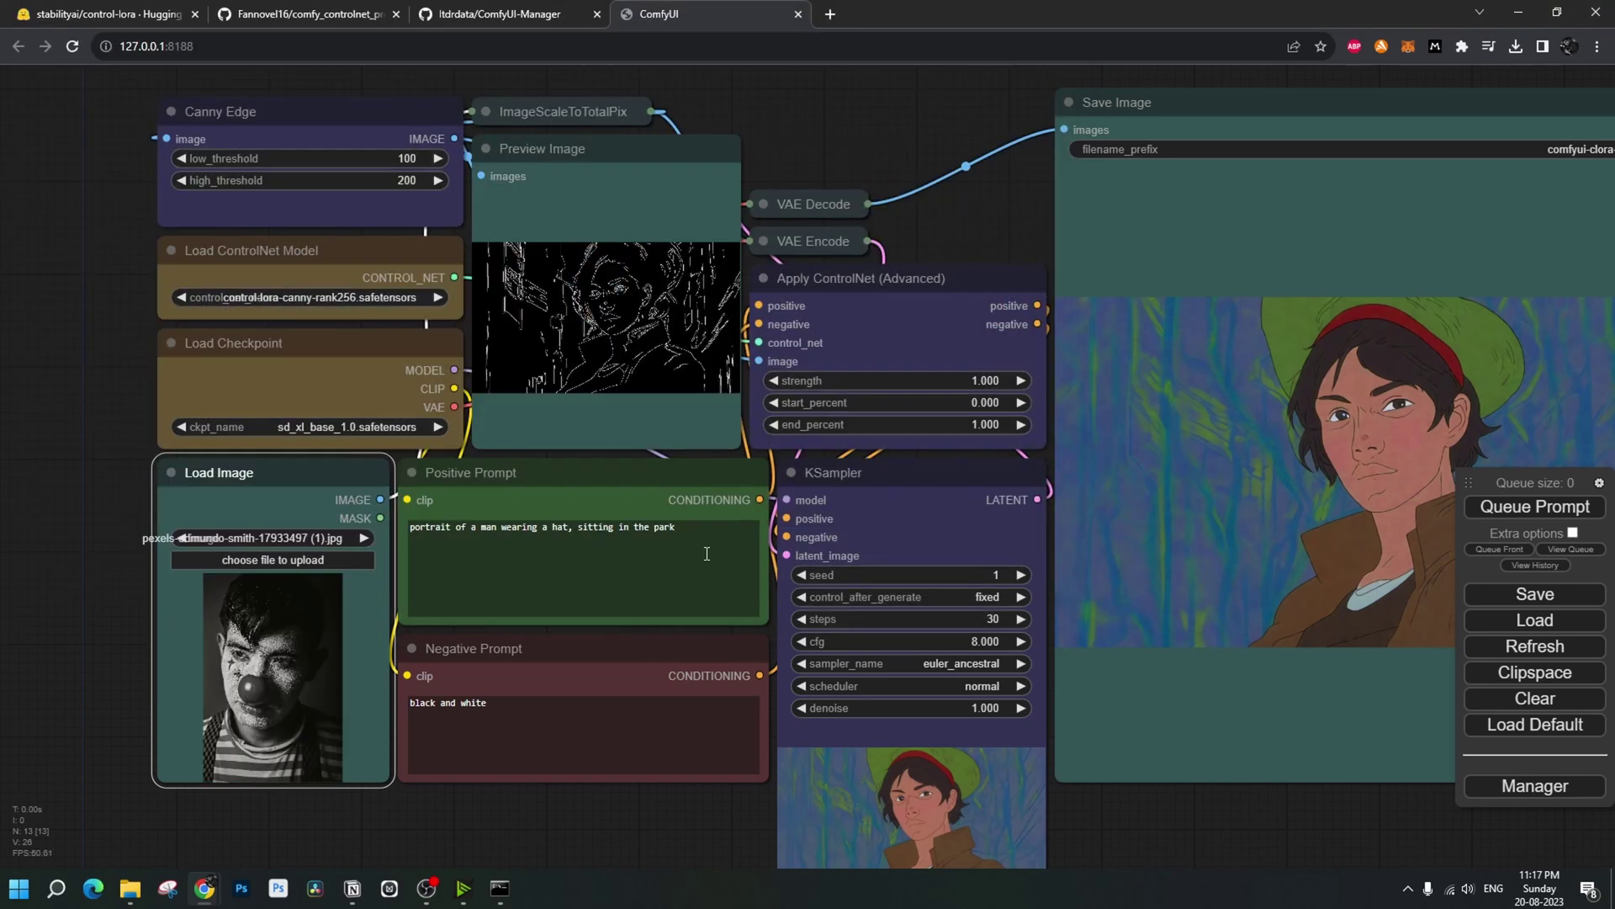
left_click(1535, 506)
scroll(606, 331, "up", 6)
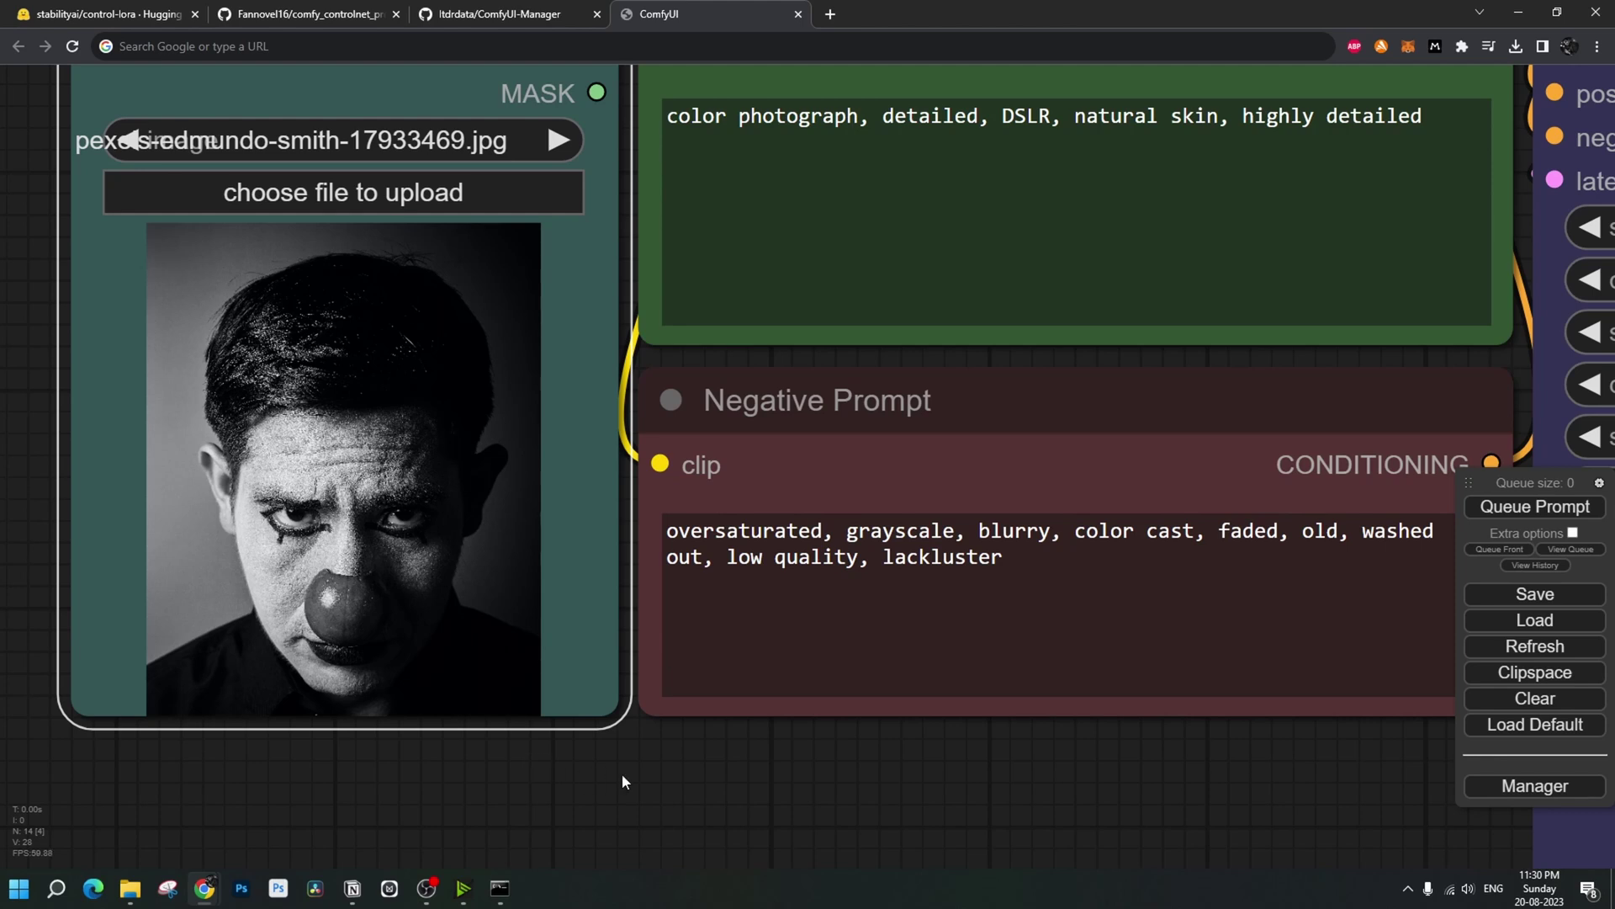
- Check the colourized clown output, then load the panda sketch workflow file
scroll(622, 774, "down", 5)
mouse_move(1023, 813)
left_mouse_down()
mouse_move(596, 750)
mouse_move(462, 829)
left_mouse_up()
scroll(1344, 725, "down", 2)
scroll(517, 759, "up", 5)
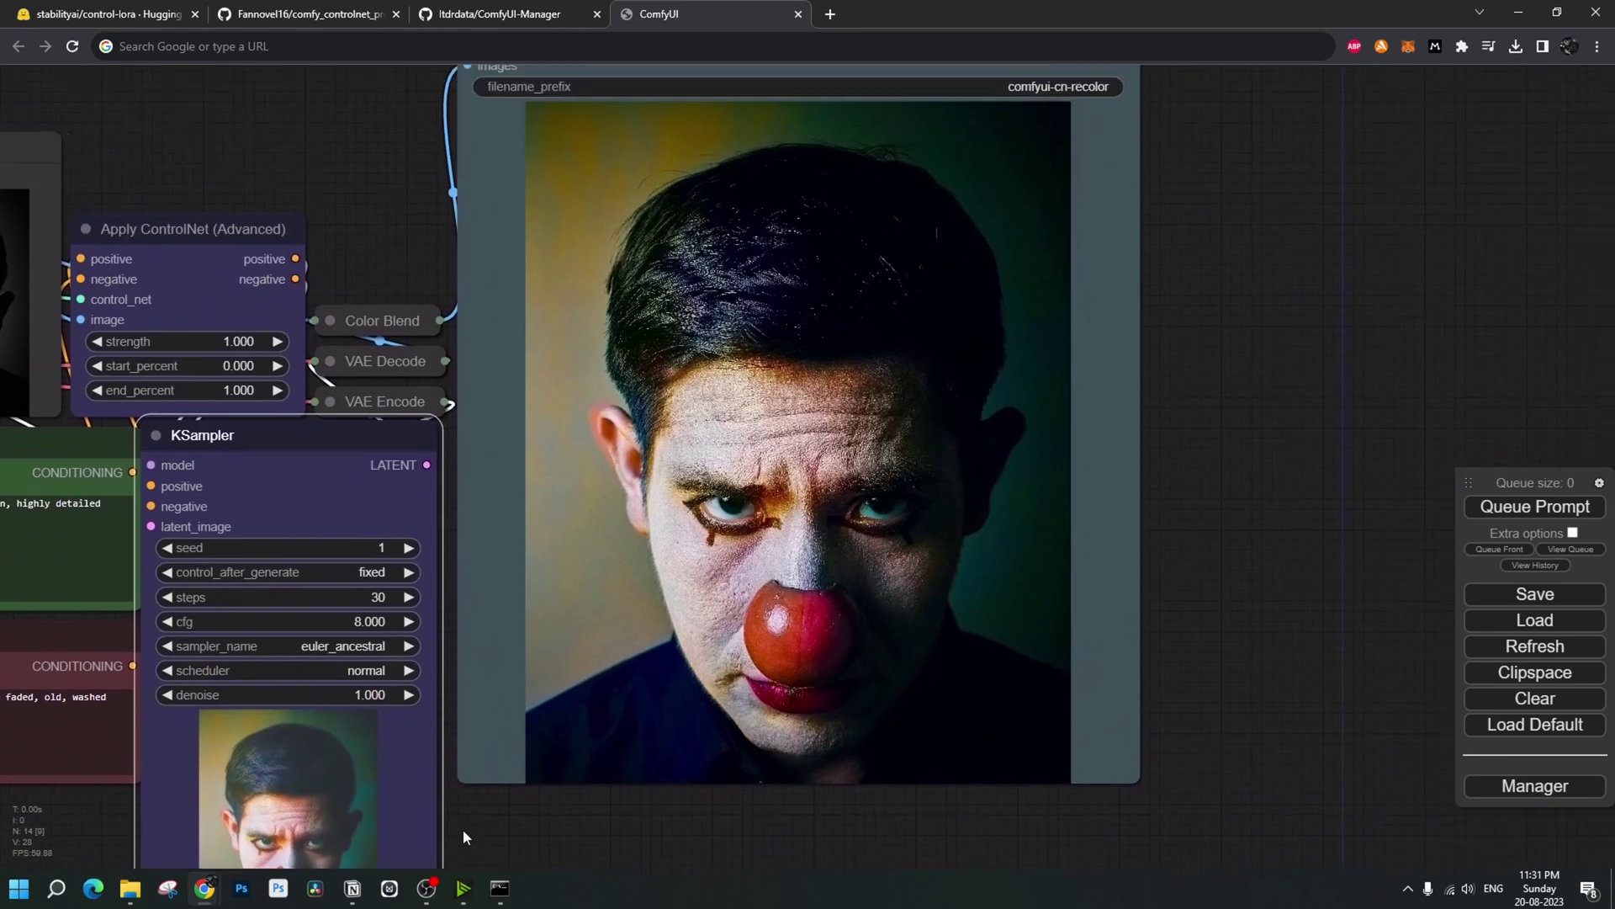
left_click(1519, 627)
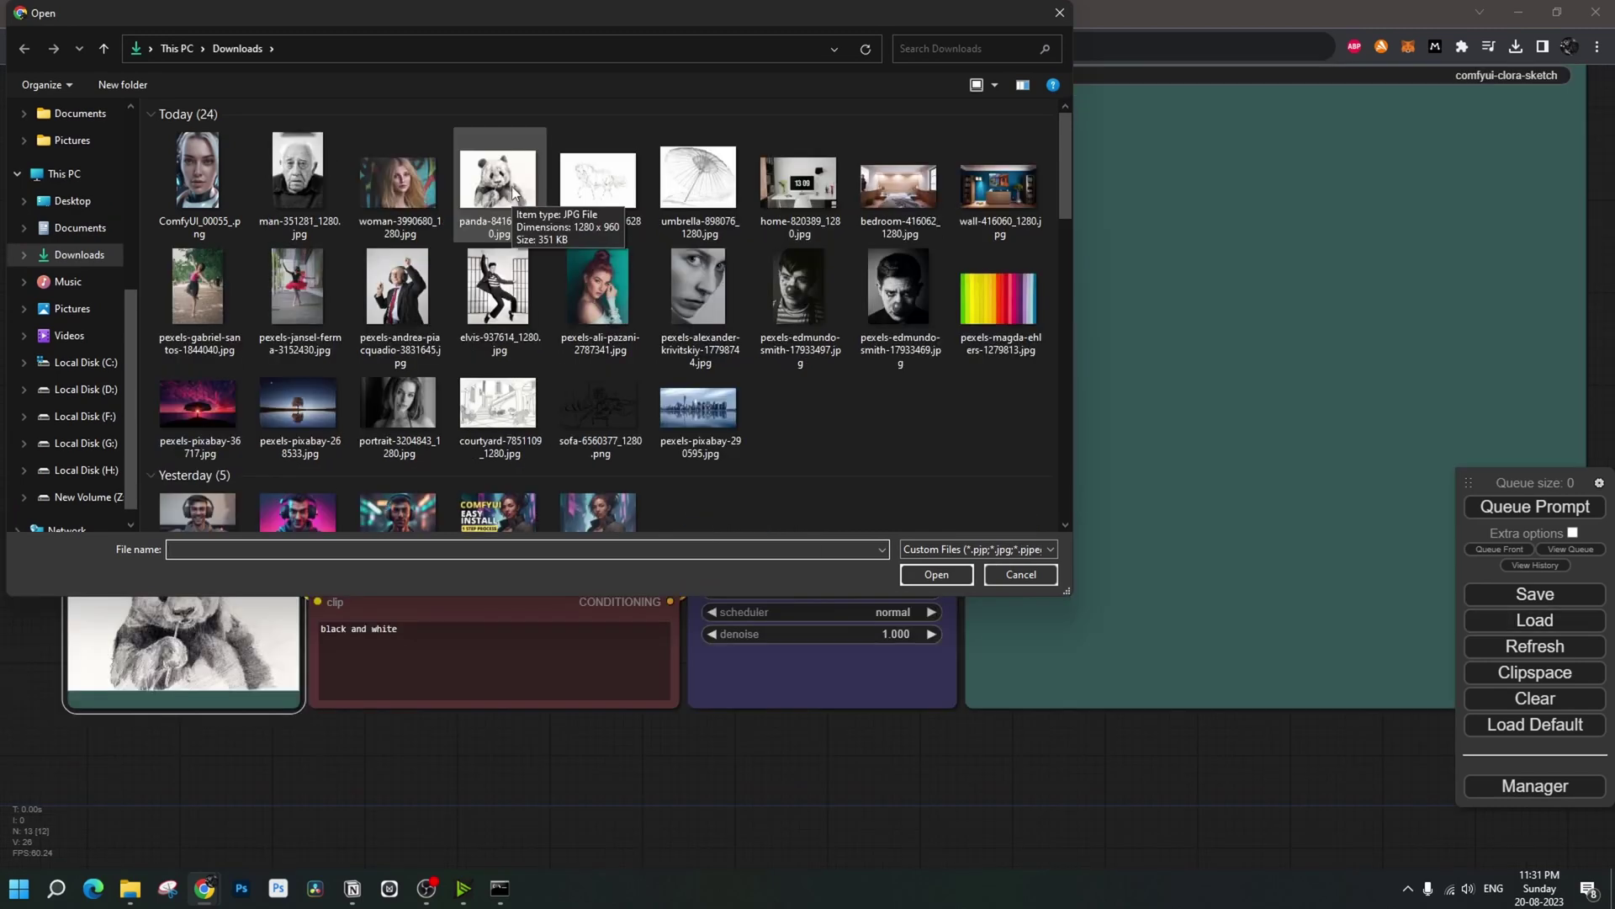
double_click(513, 192)
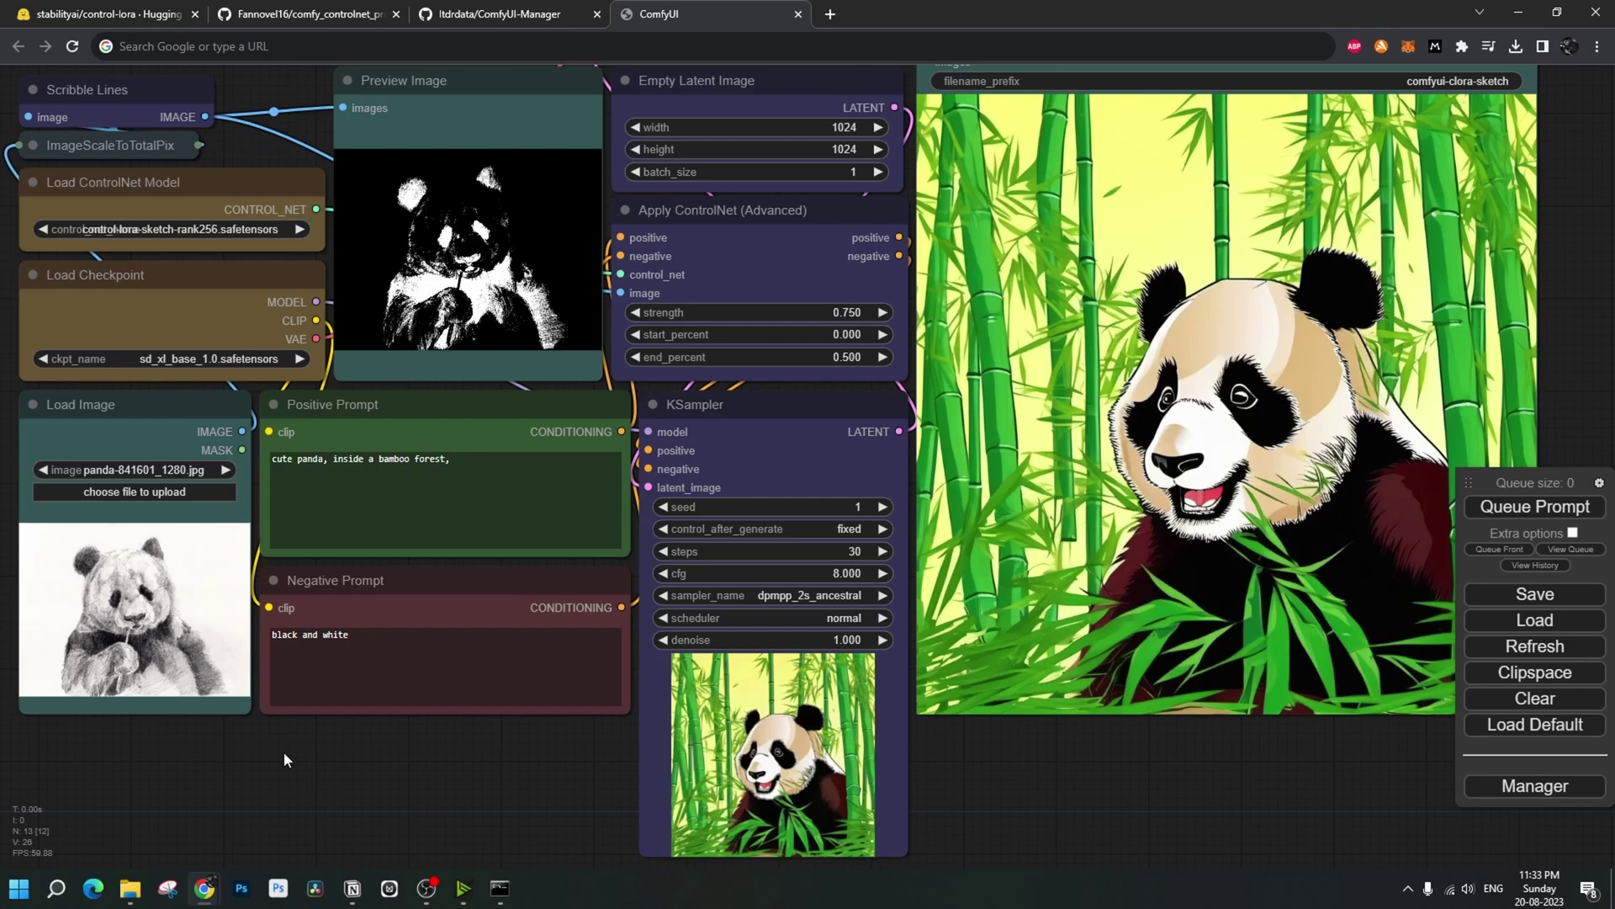
- Choose a new input image in the Load Image node
left_click(149, 496)
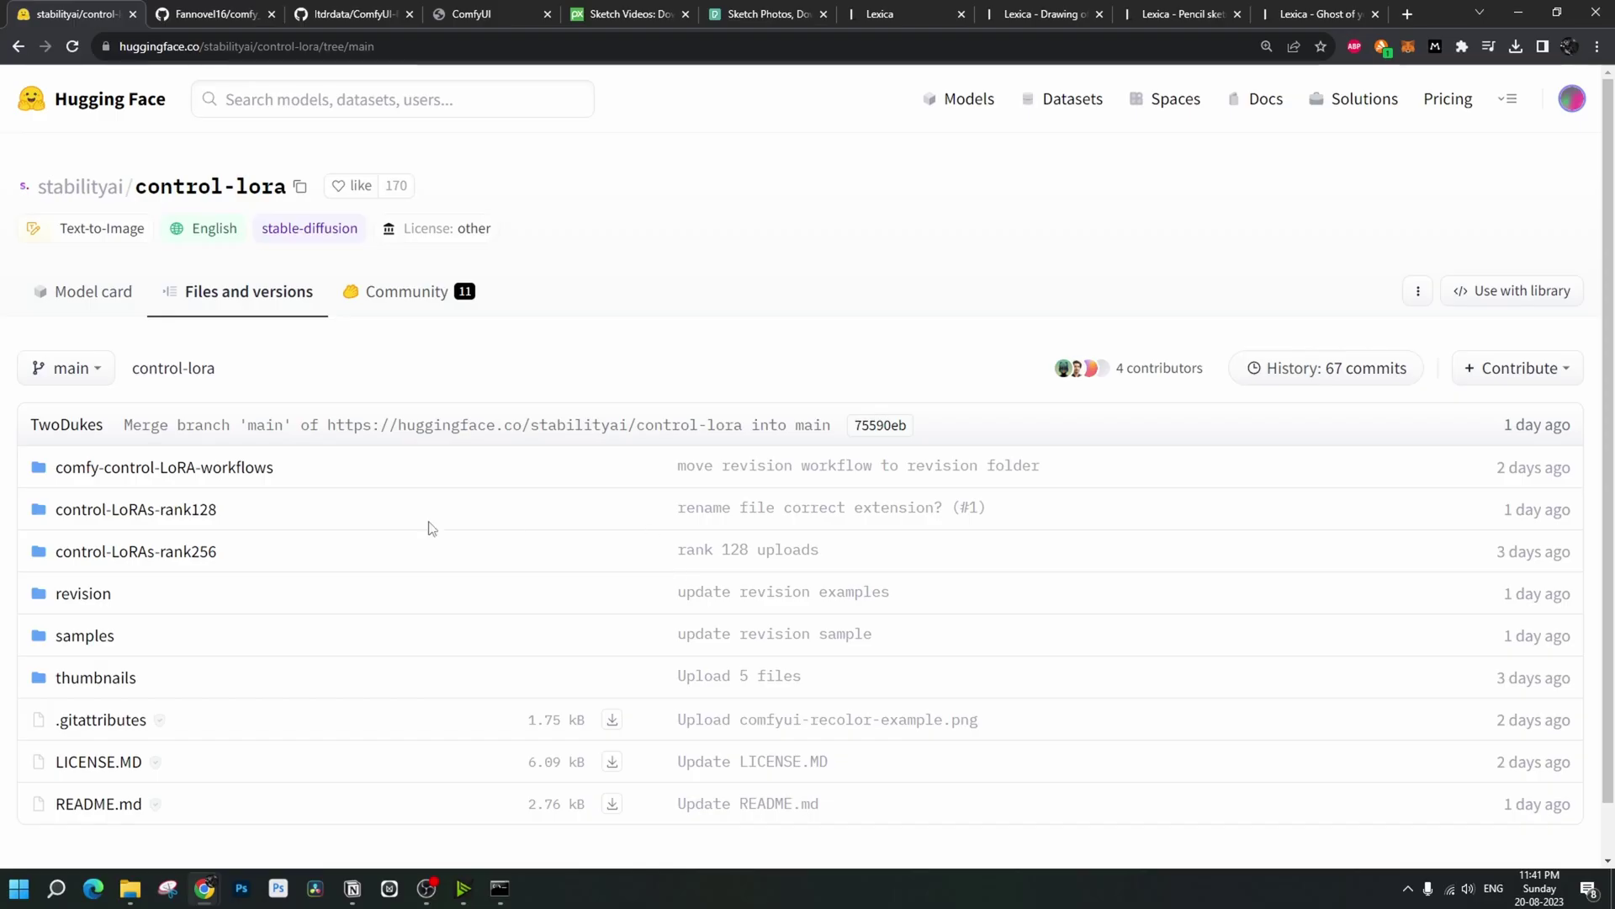
- View the Hugging Face control-lora revision folder, then open ComfyUI > models > clip_vision locally
scroll(429, 530, "down", 1)
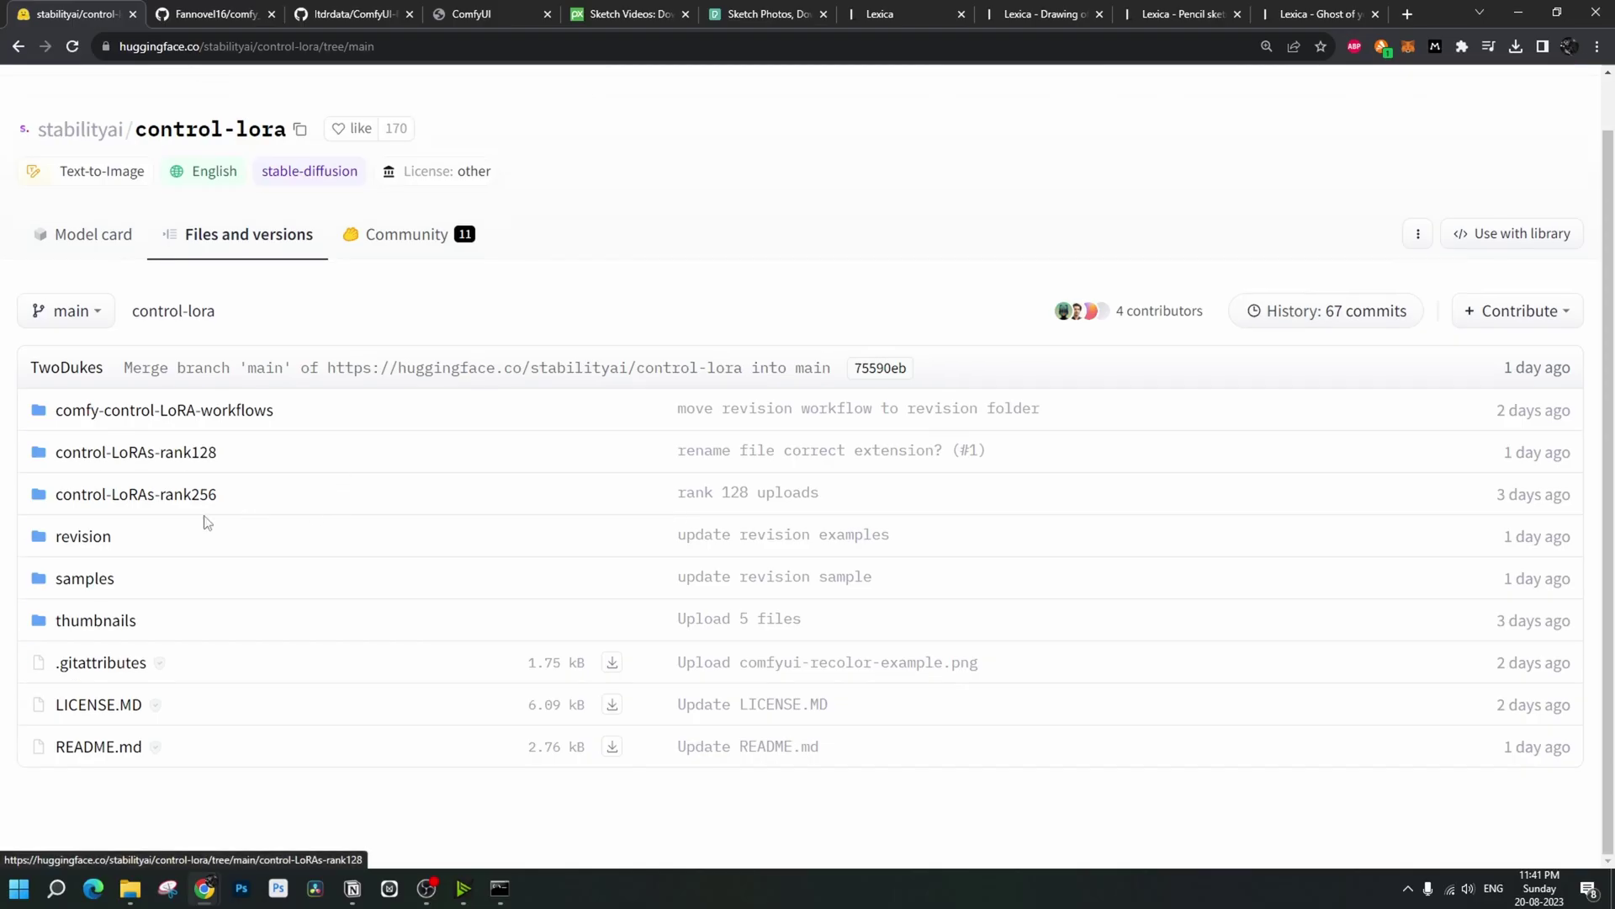
left_click(205, 528)
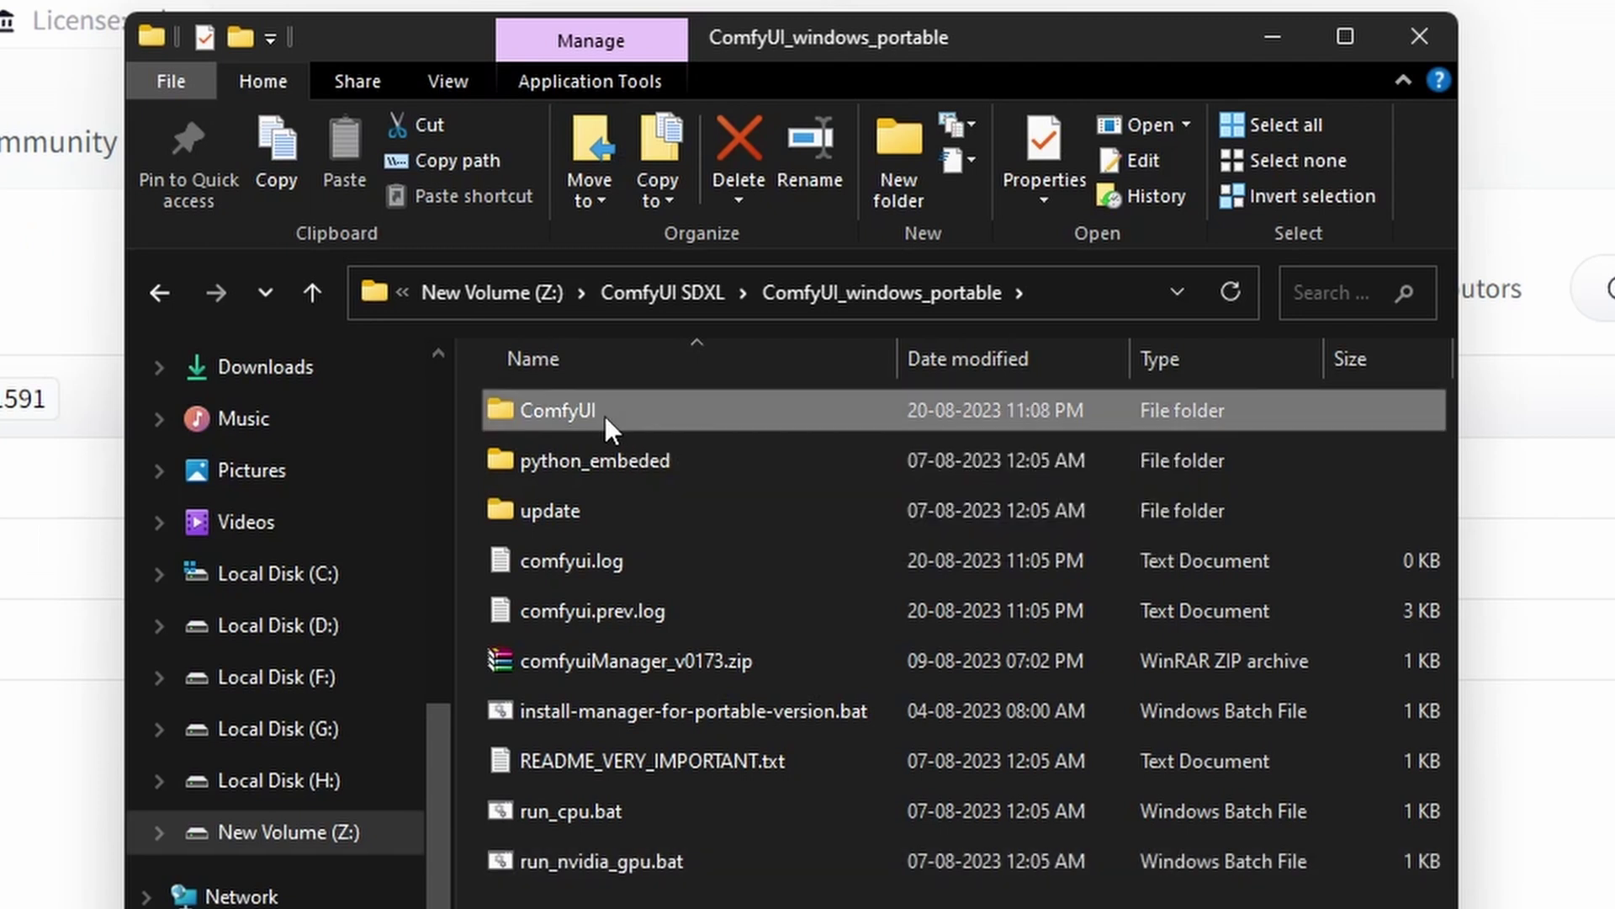
double_click(604, 416)
double_click(548, 772)
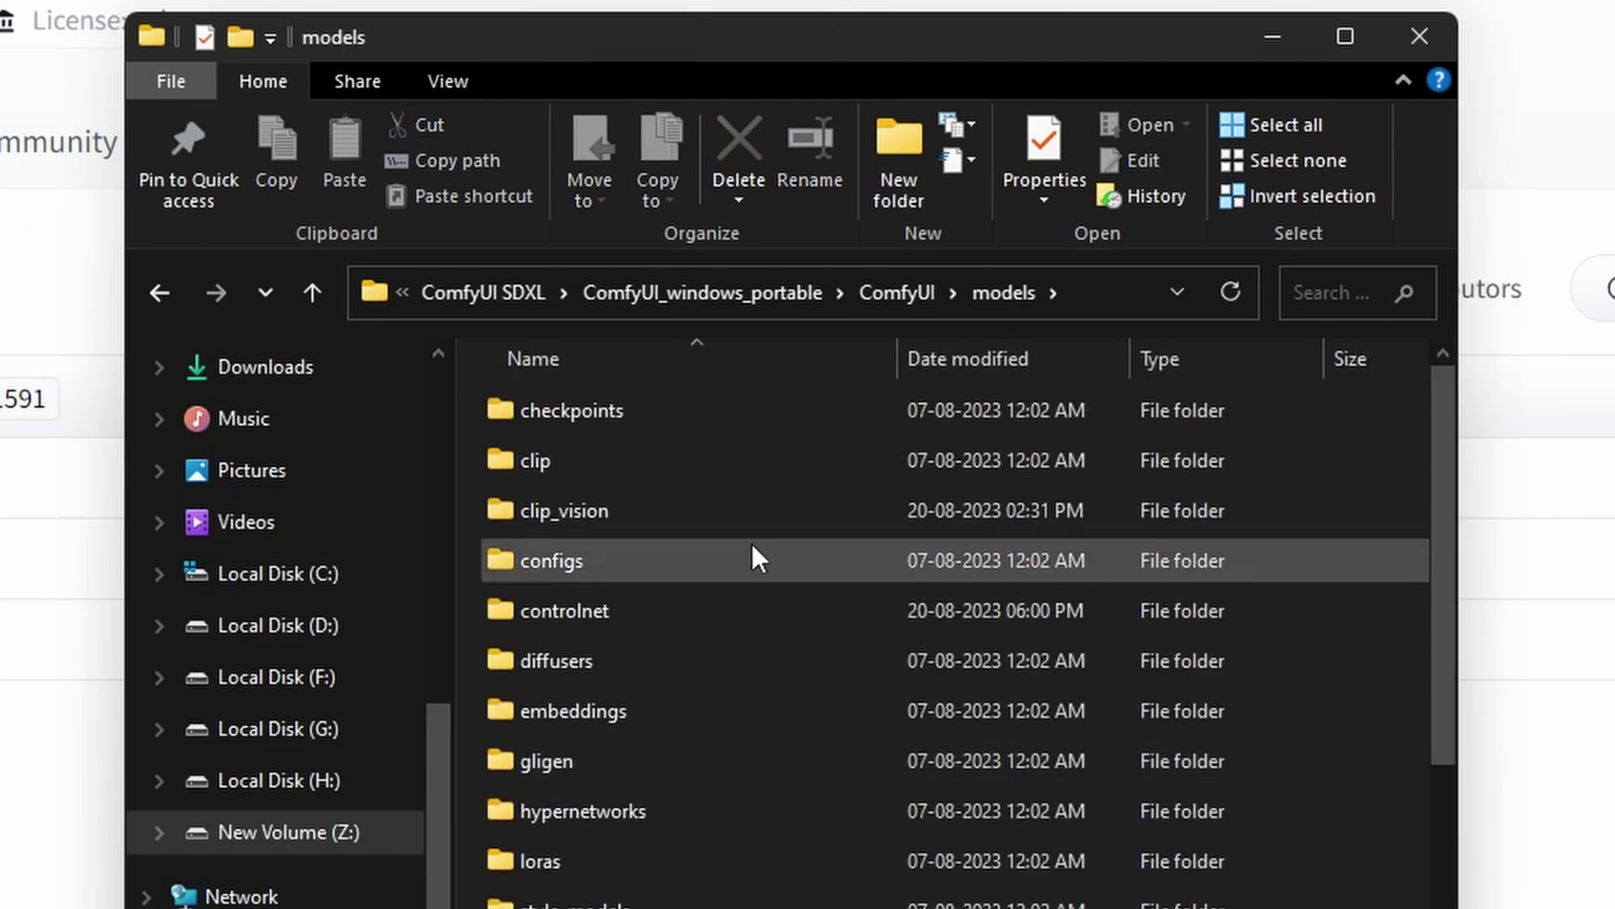
double_click(592, 509)
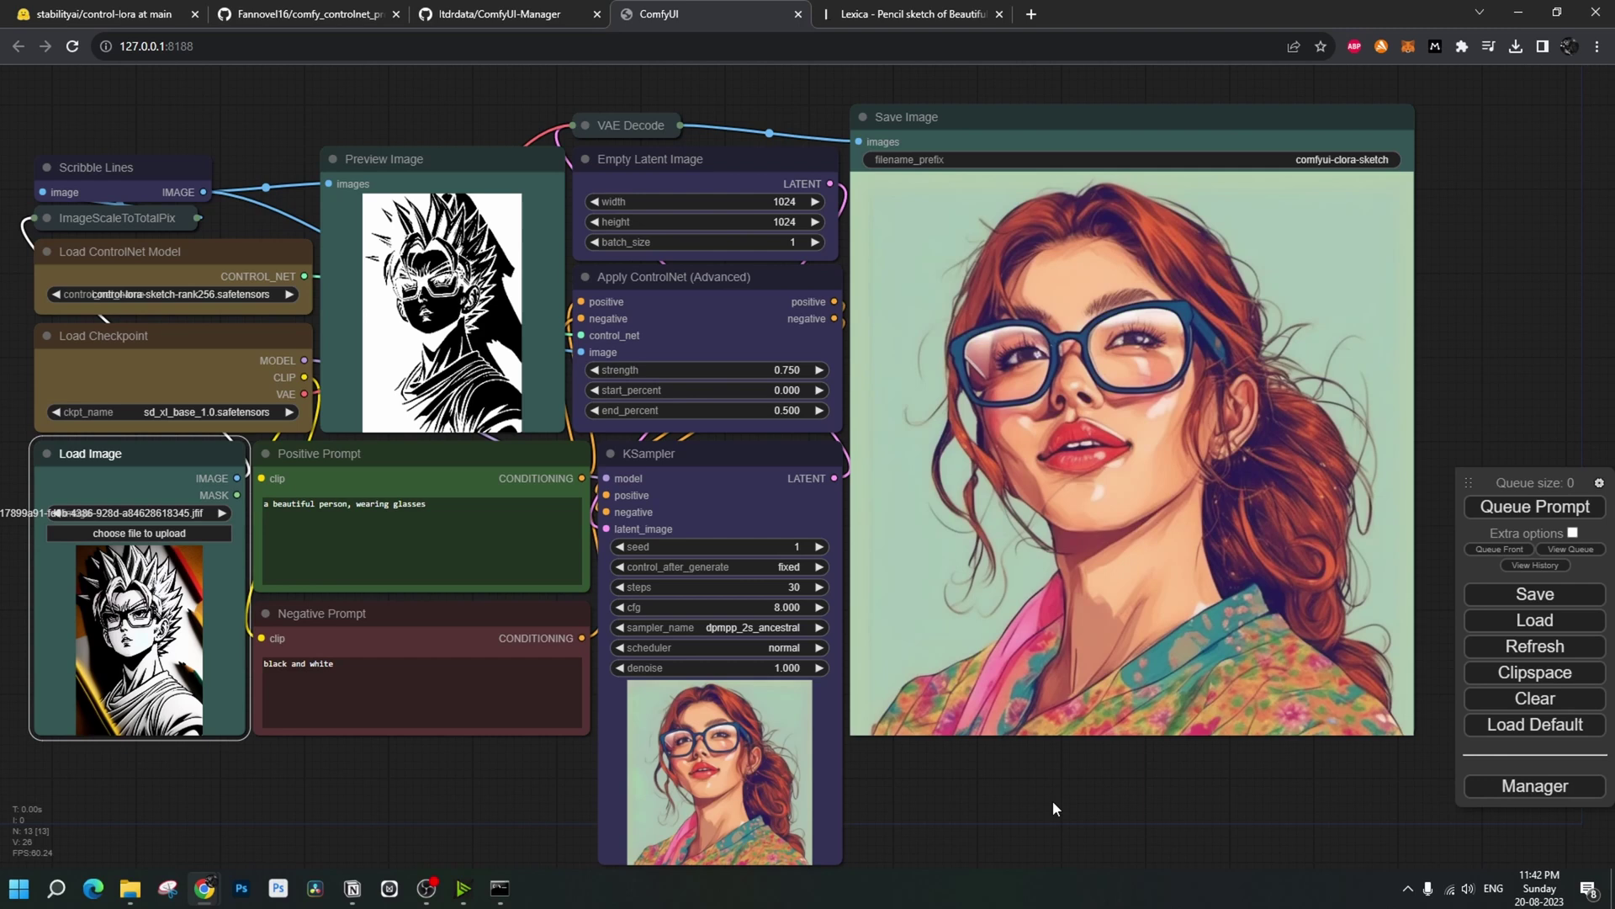
- Load revision-basic_example.json with Ctrl+O
key("ctrl+o")
double_click(306, 300)
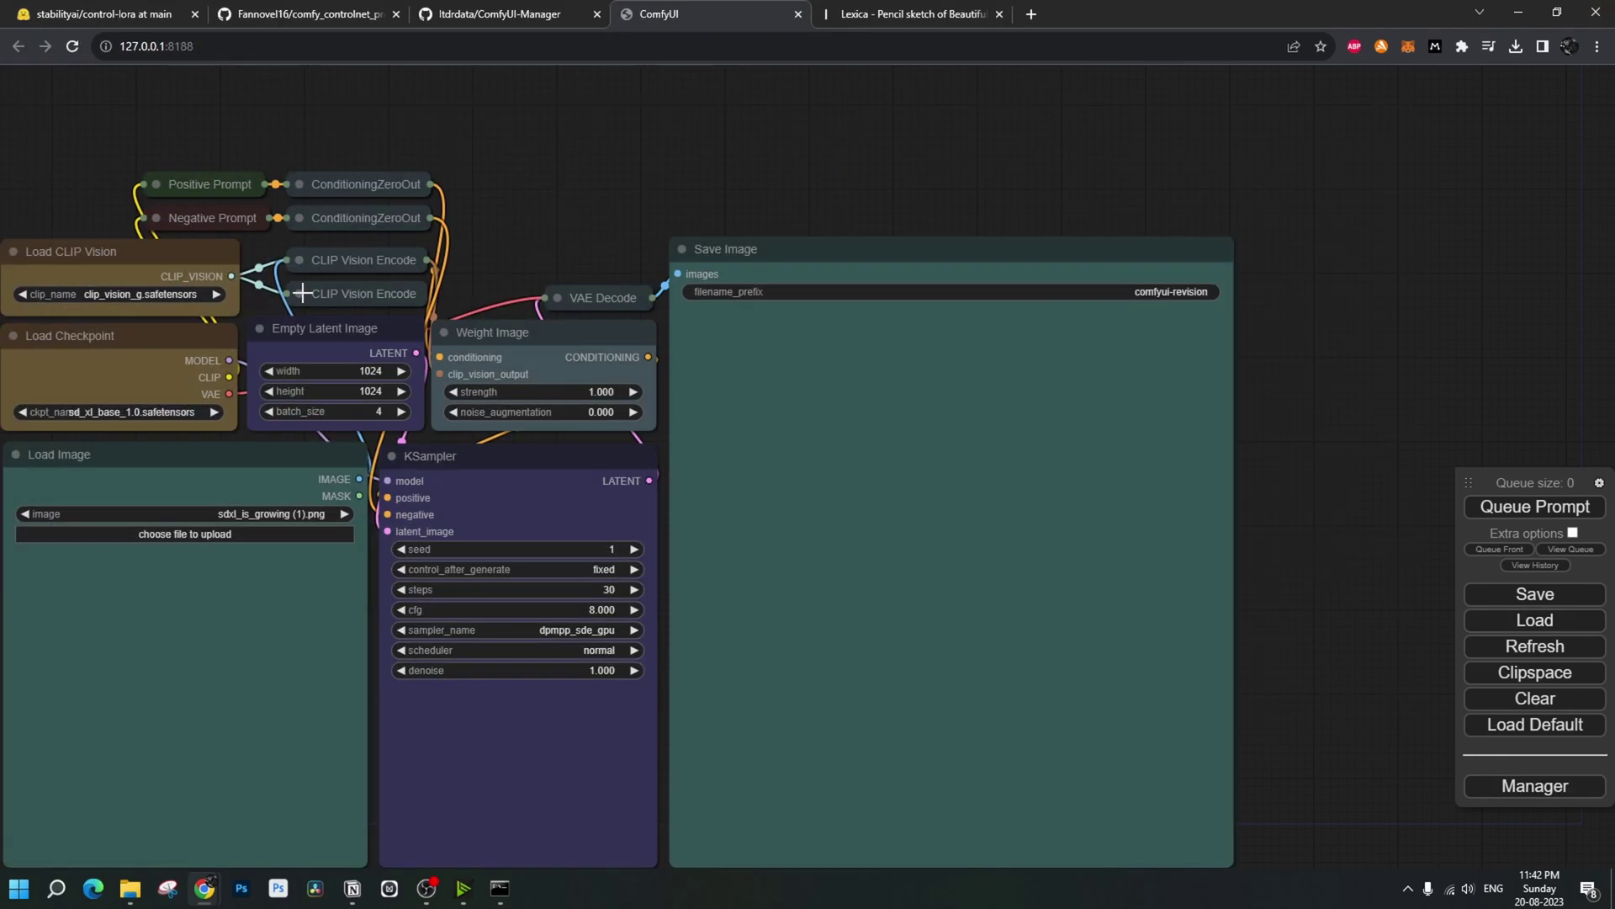